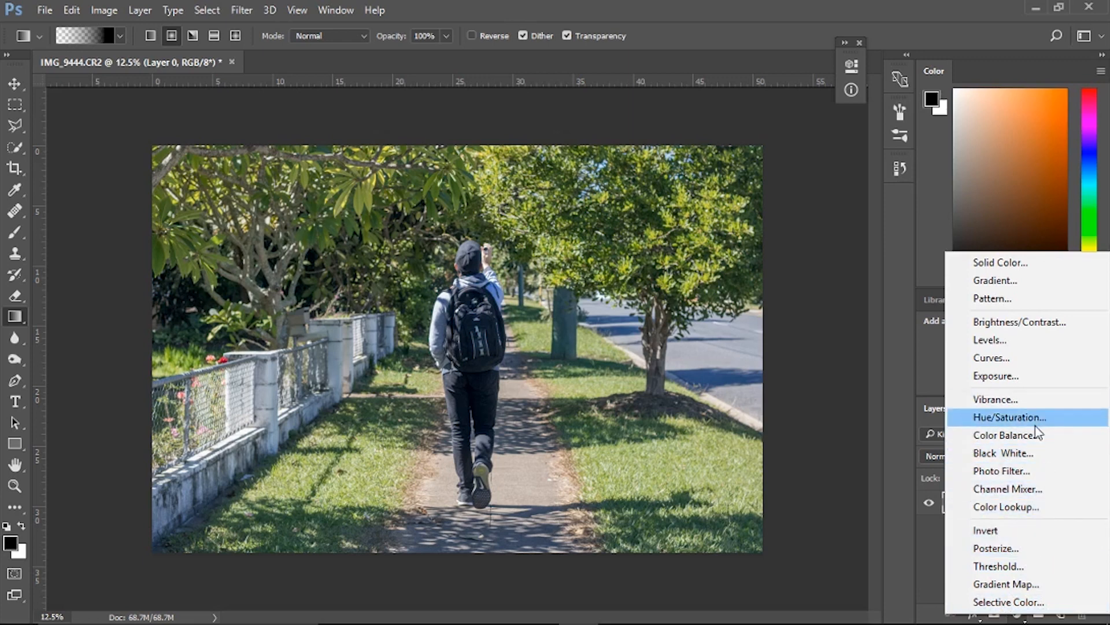
- Add a Brightness/Contrast adjustment layer above the photo with brightness set to -61
click(1056, 329)
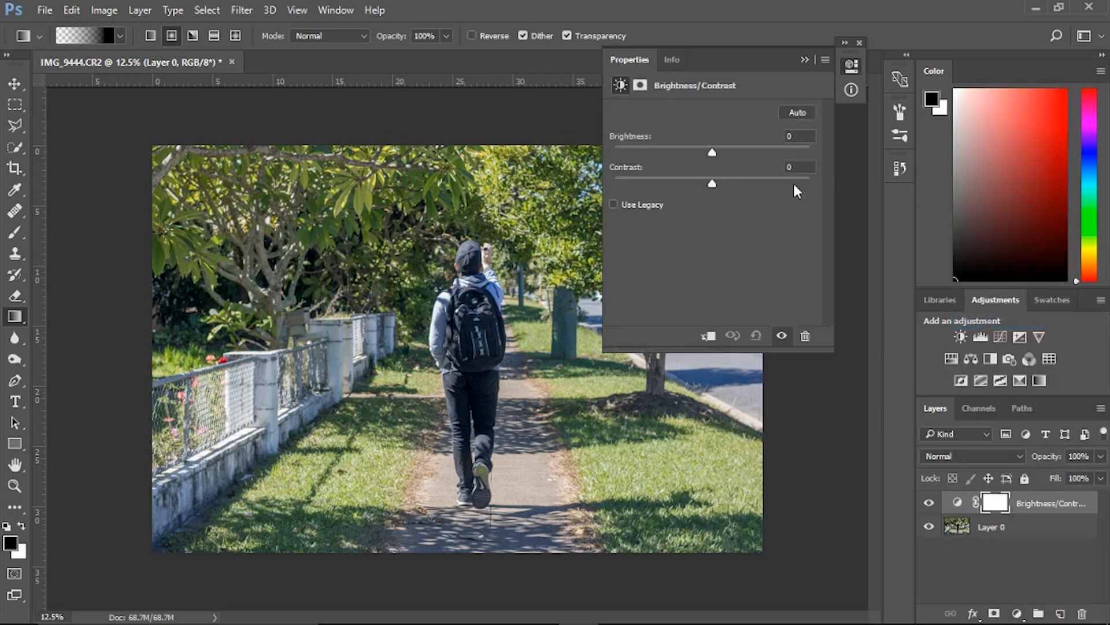
drag(709, 151, 674, 147)
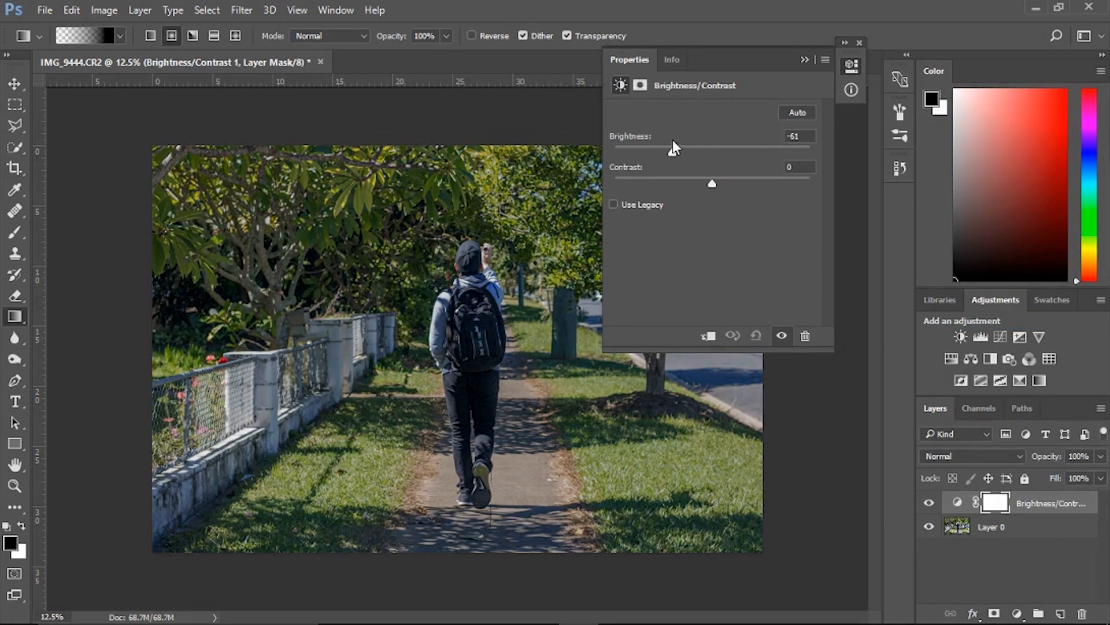
click(805, 59)
- Examine the darkened photo up close around the man's cap, raised hand and backpack
key(ctrl+plus)
key(ctrl+plus)
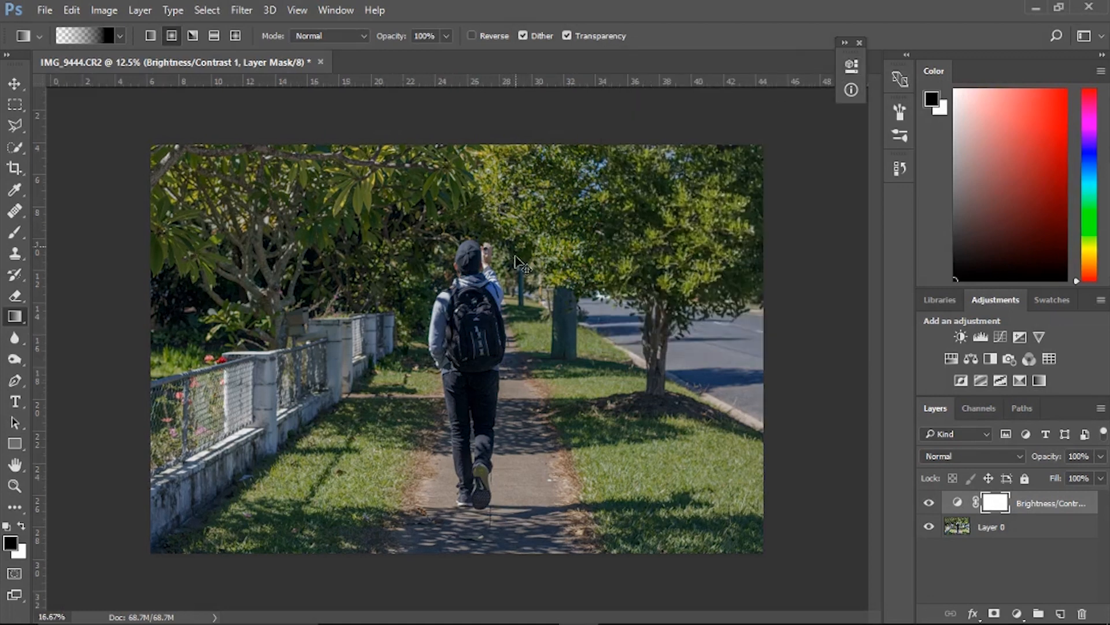
key(ctrl+plus)
key(ctrl+plus)
drag(559, 151, 462, 377)
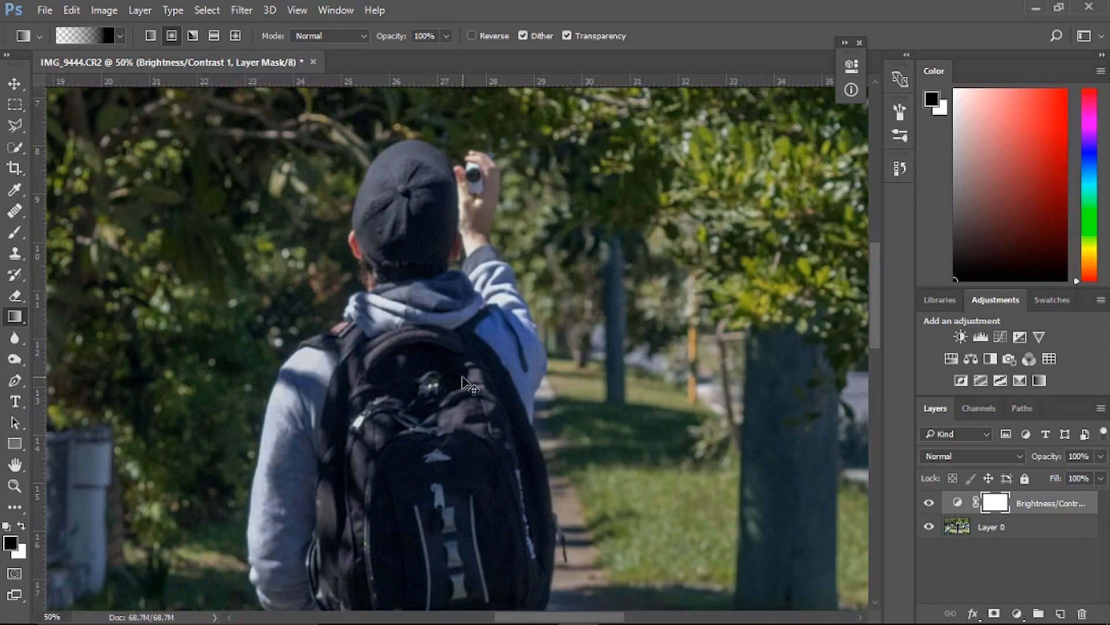
key(ctrl+minus)
key(ctrl+minus)
key(ctrl+minus)
key(ctrl+plus)
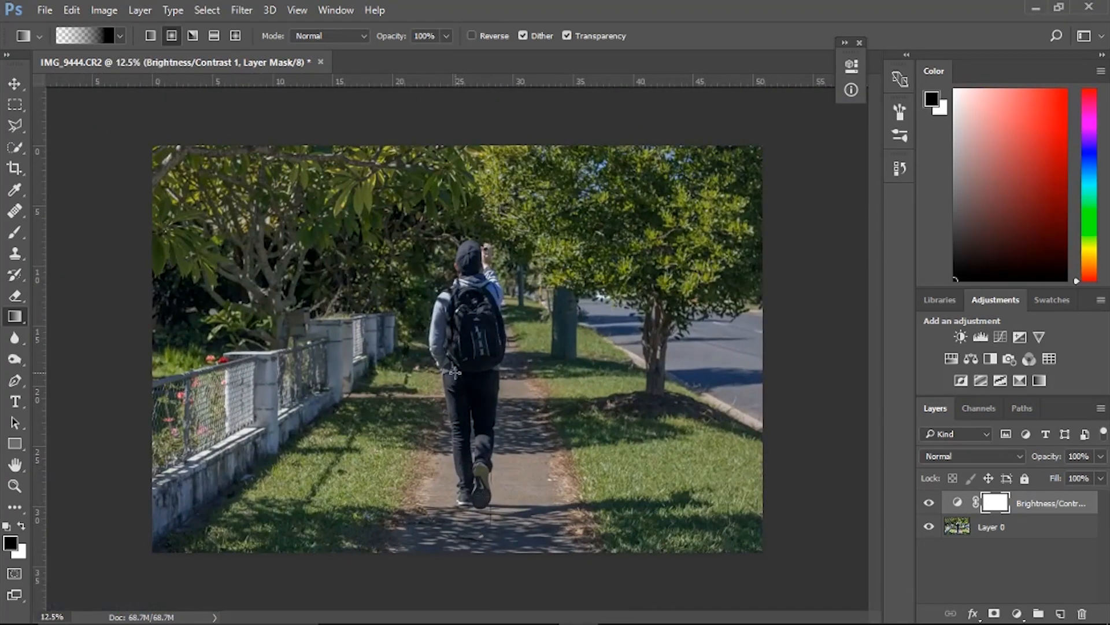
click(1016, 615)
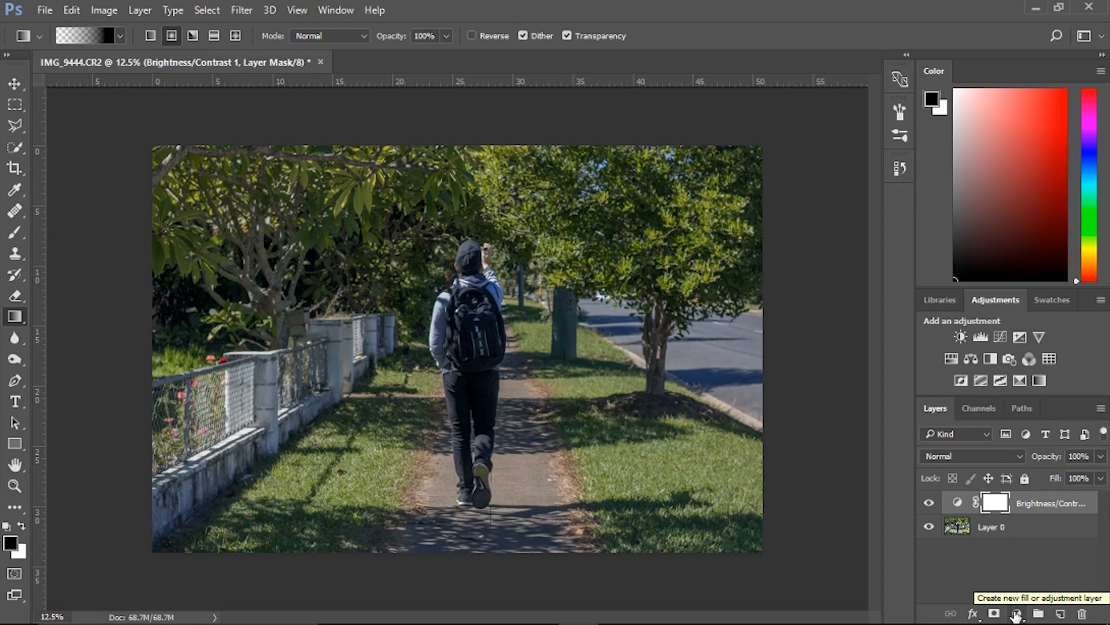
click(1016, 614)
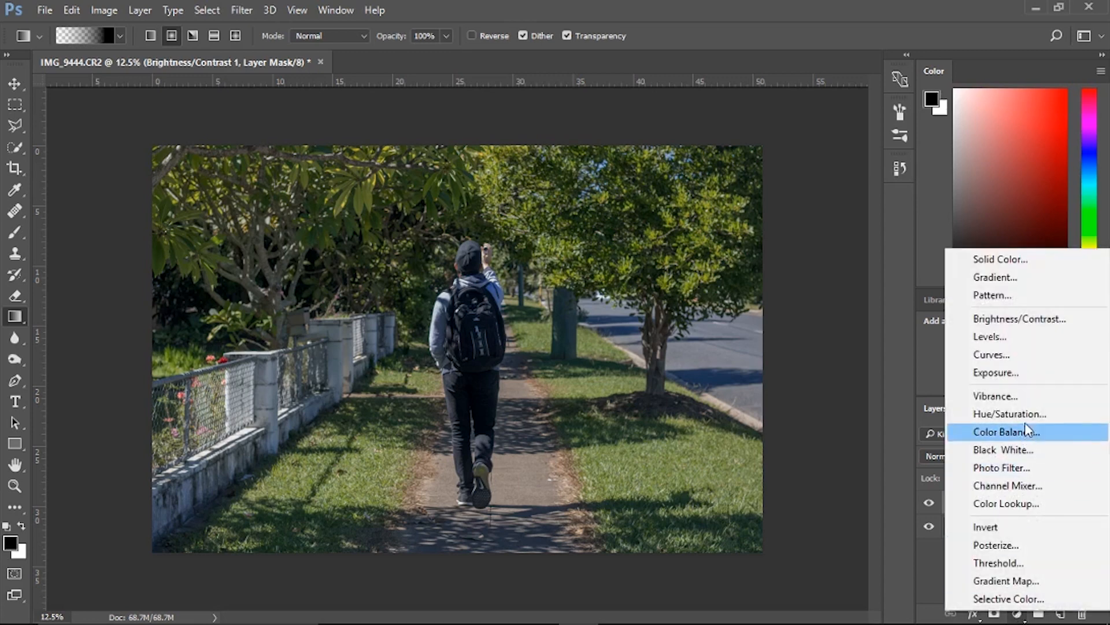
click(1048, 356)
drag(210, 301, 938, 234)
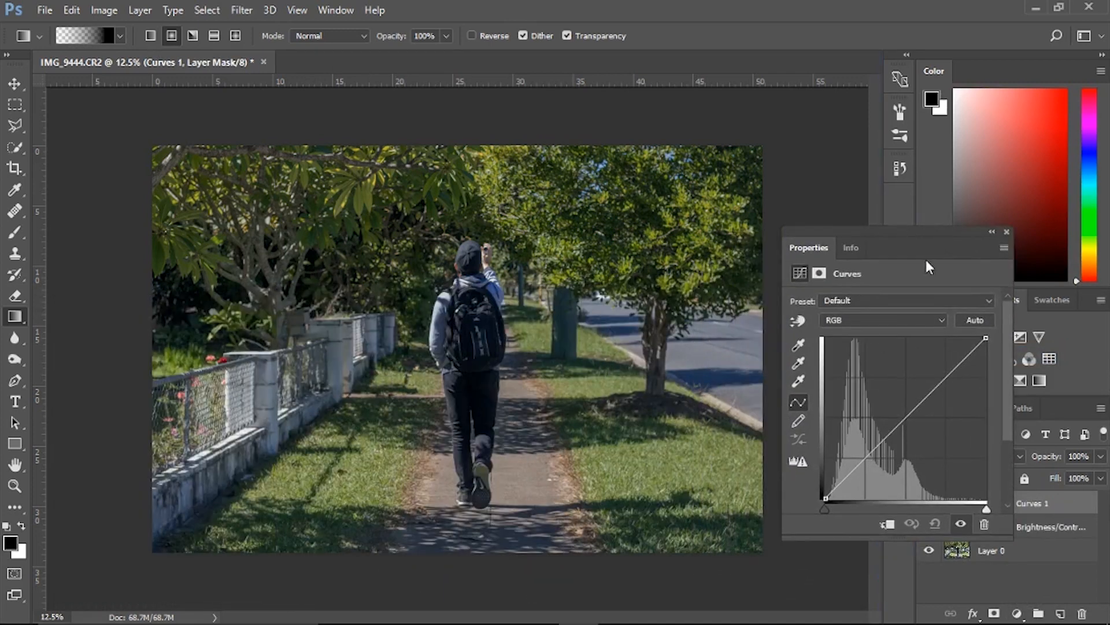
drag(826, 498, 818, 461)
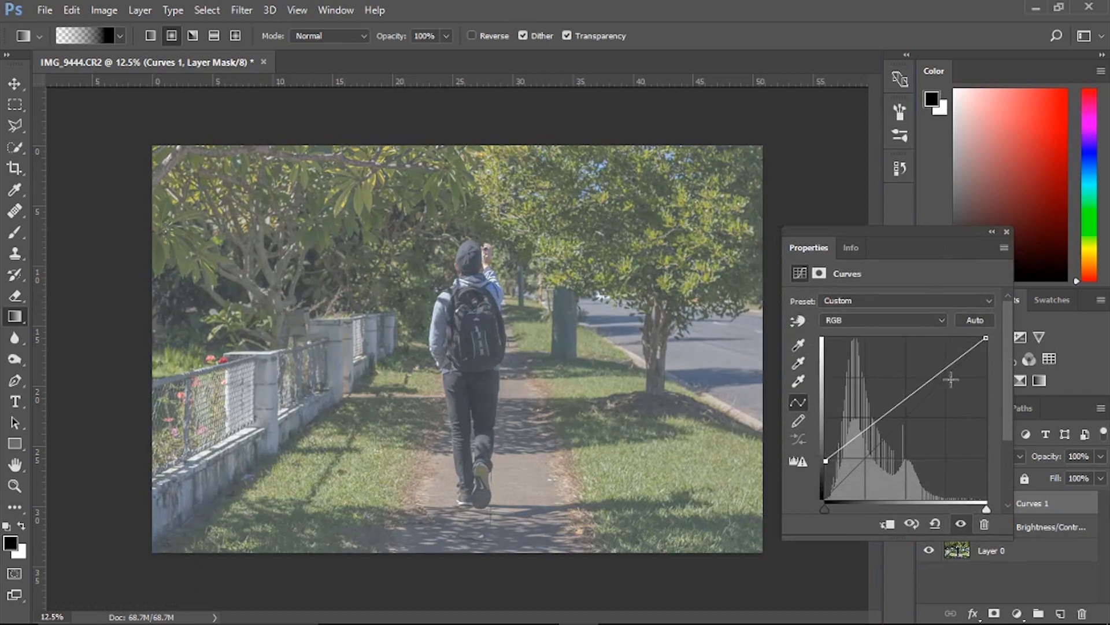
drag(825, 461, 816, 479)
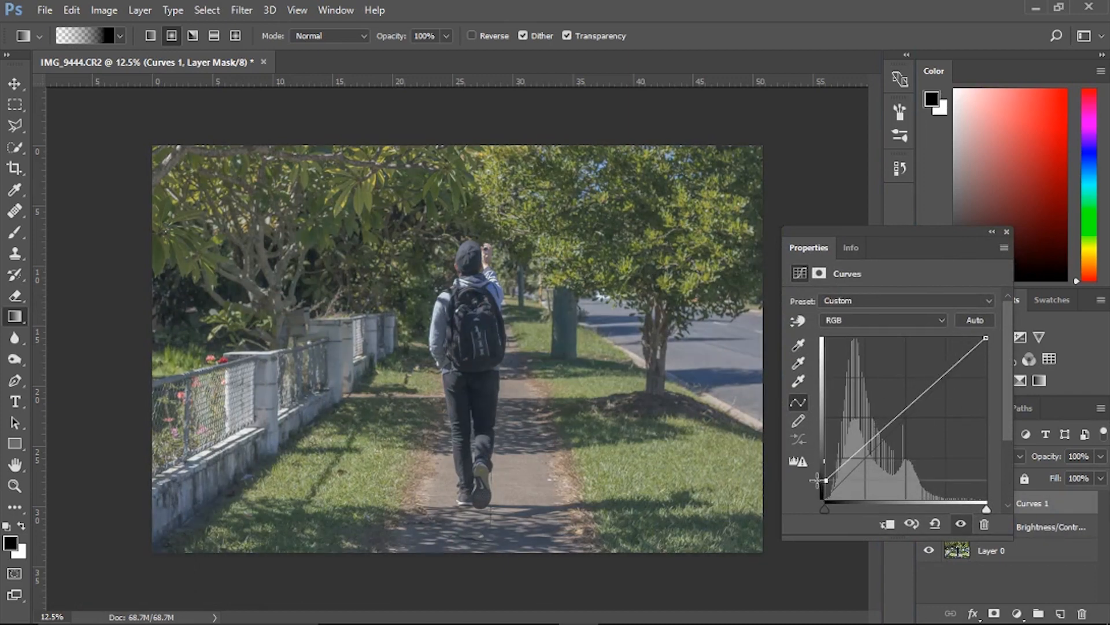
drag(915, 399, 946, 395)
drag(863, 476, 825, 492)
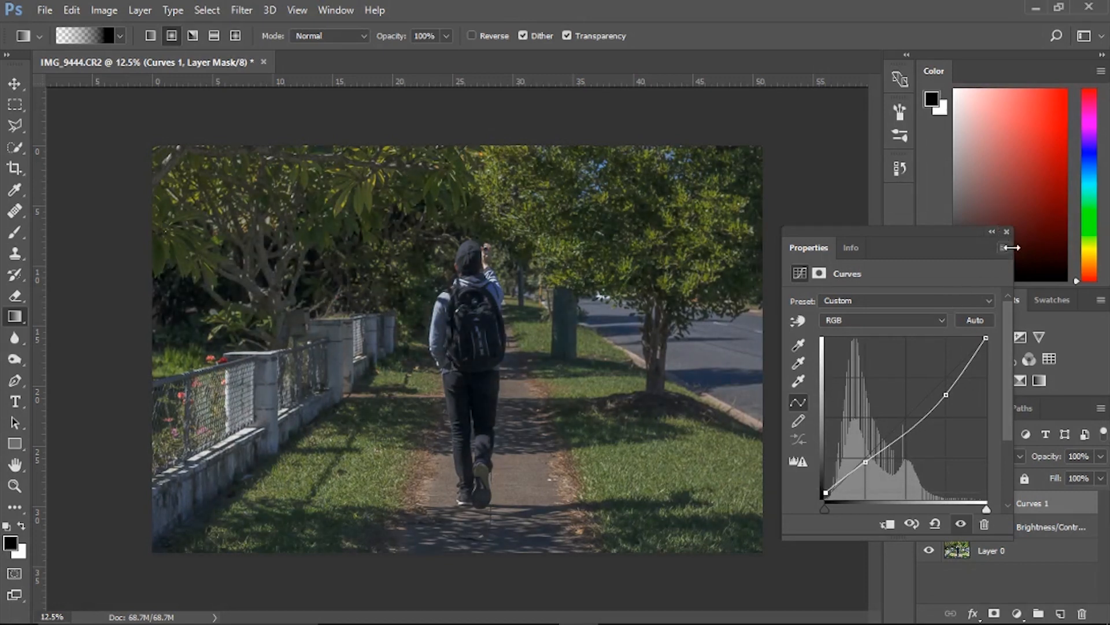
click(875, 325)
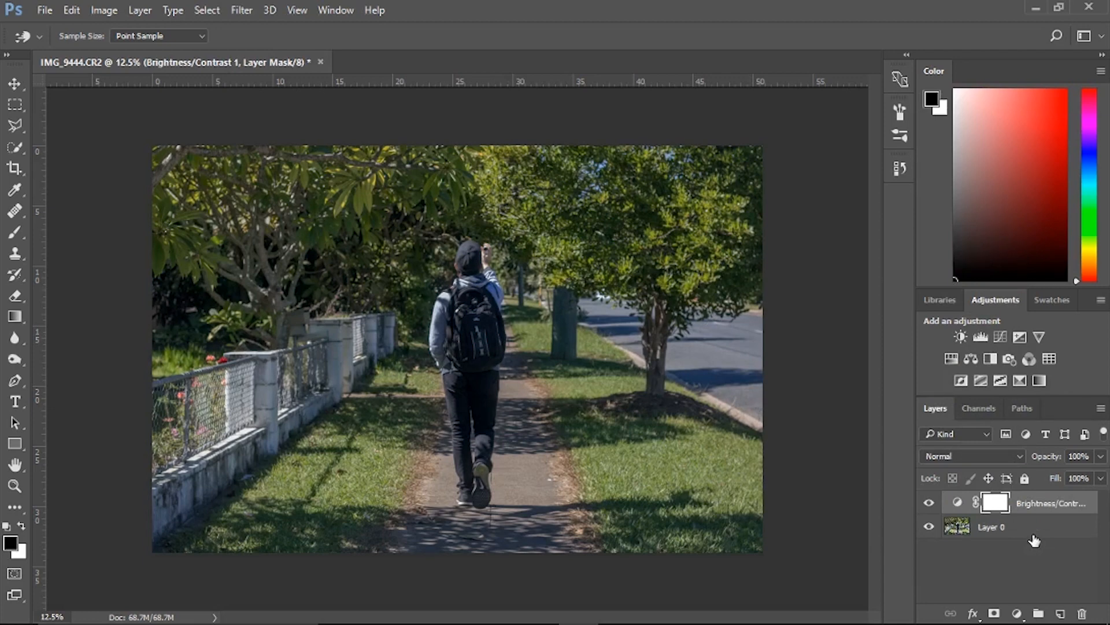
- Add a Selective Color adjustment layer above the Brightness/Contrast layer
click(1017, 613)
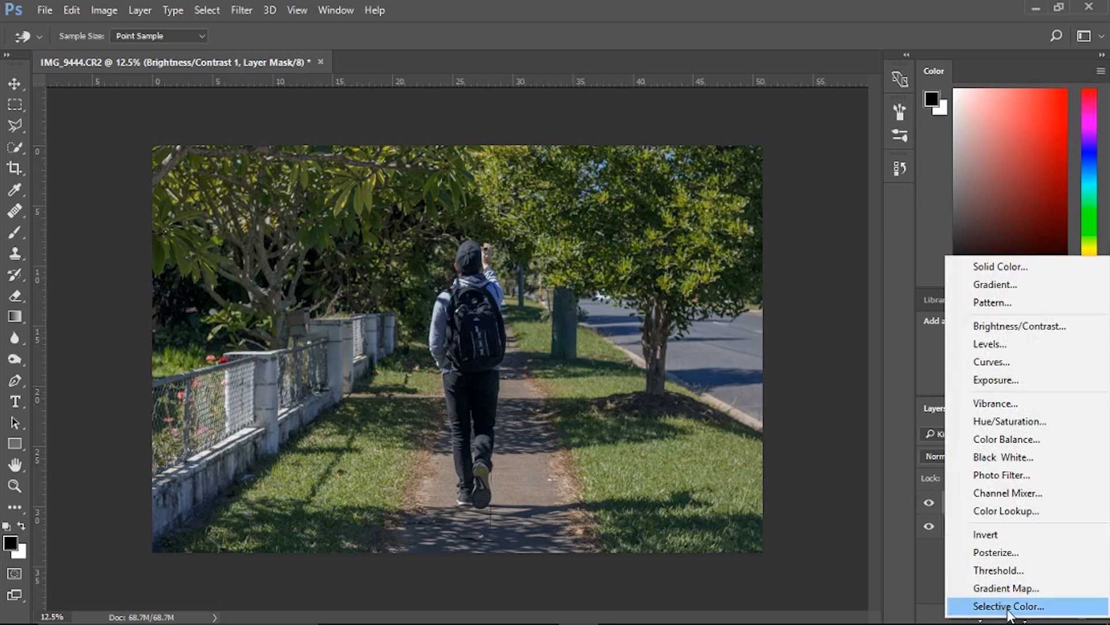
click(1007, 607)
key(g)
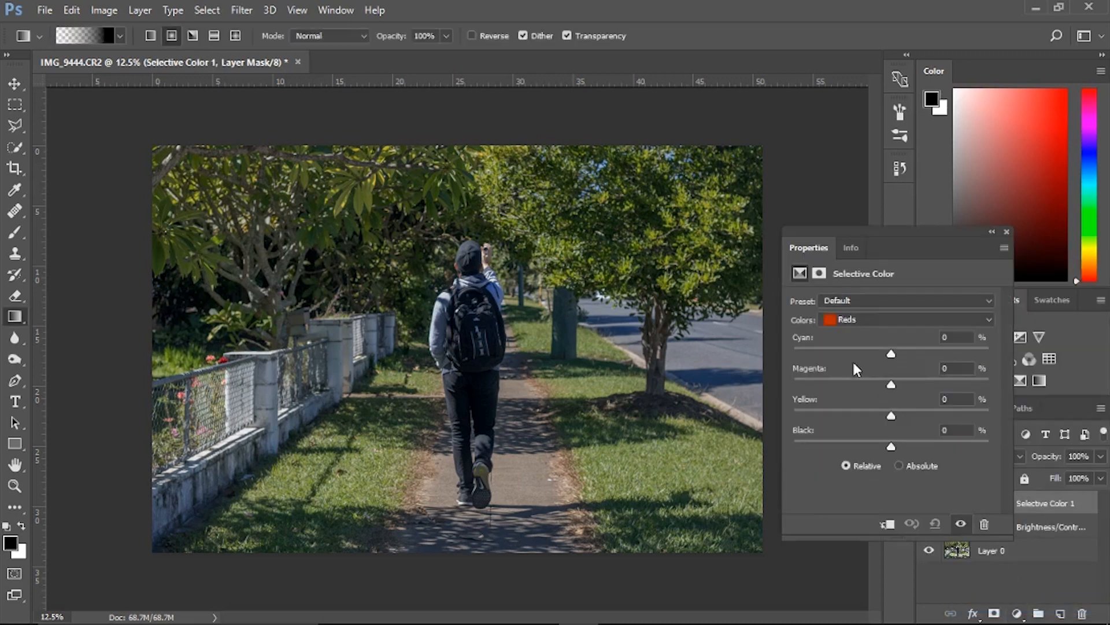
click(880, 319)
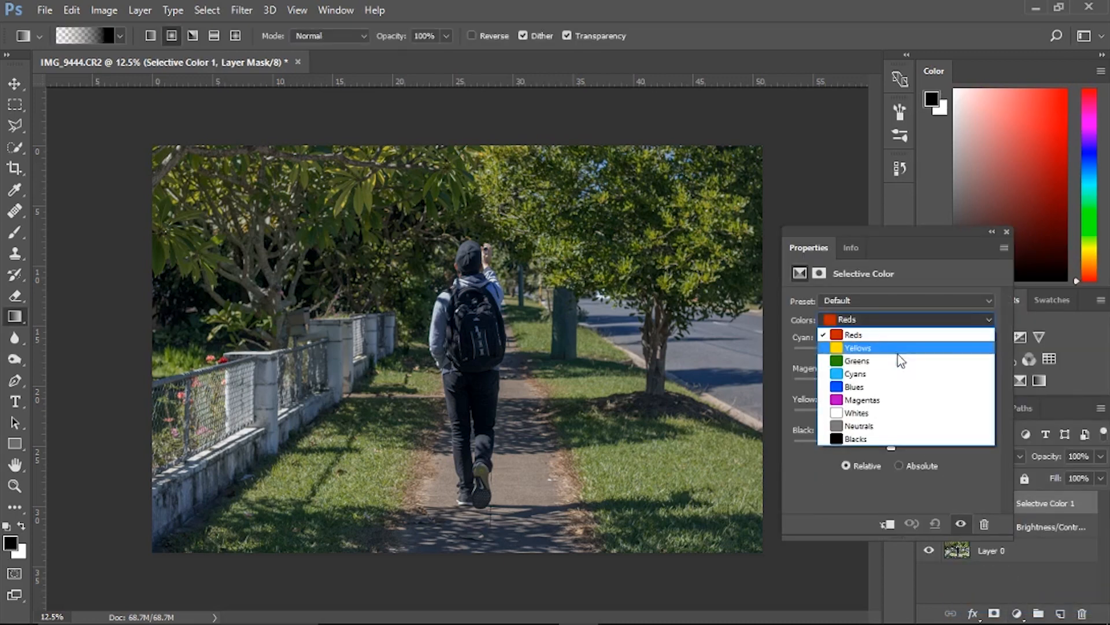
click(917, 364)
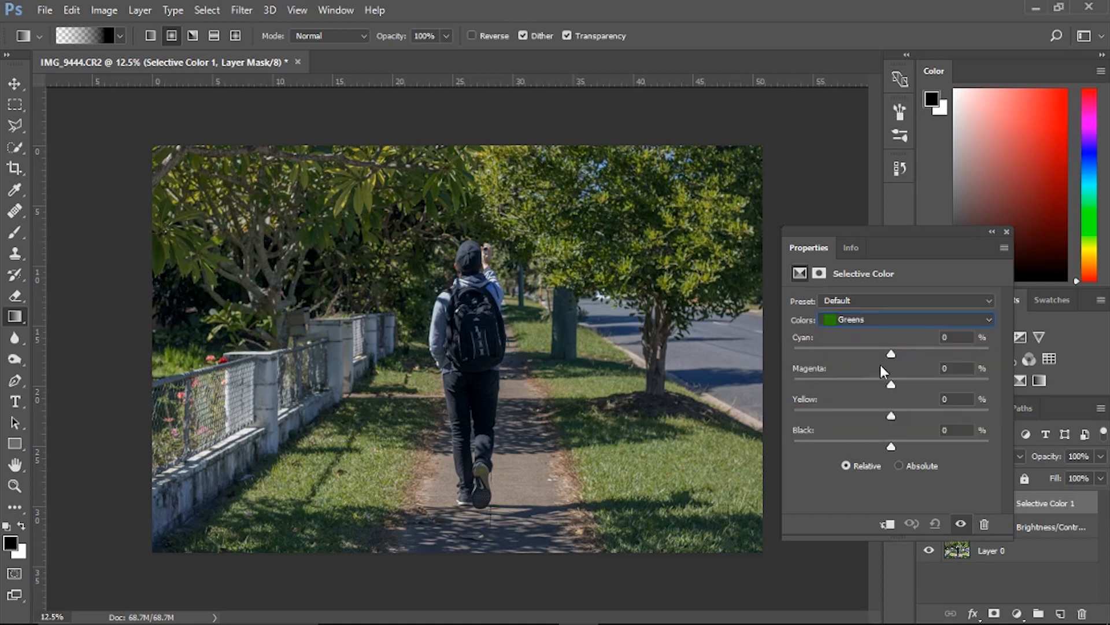
drag(893, 354, 742, 320)
drag(580, 304, 989, 354)
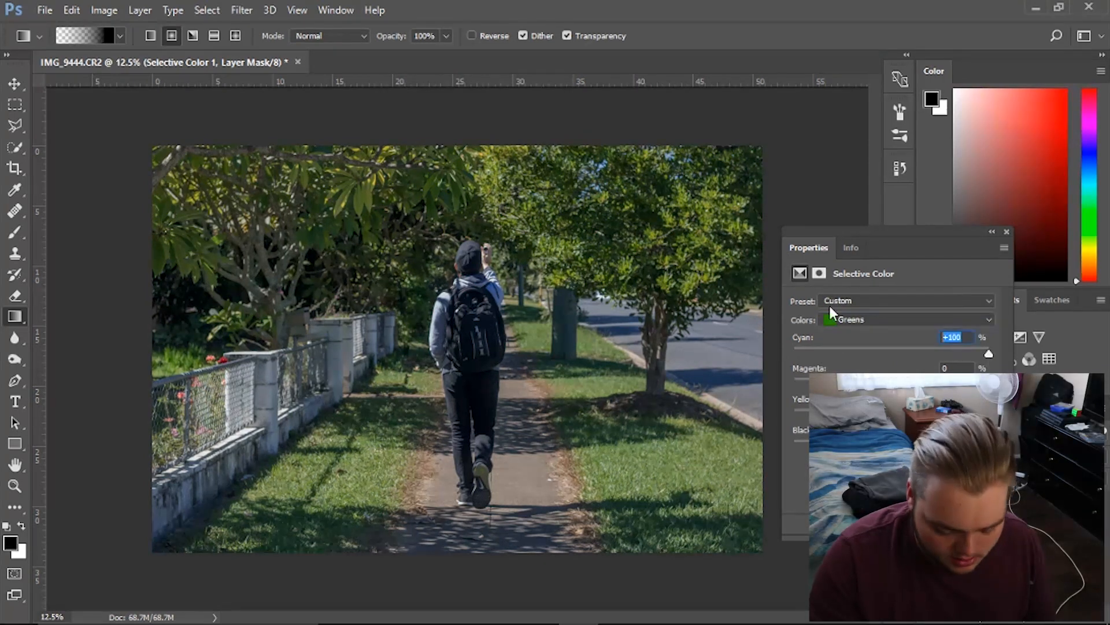
text(0)
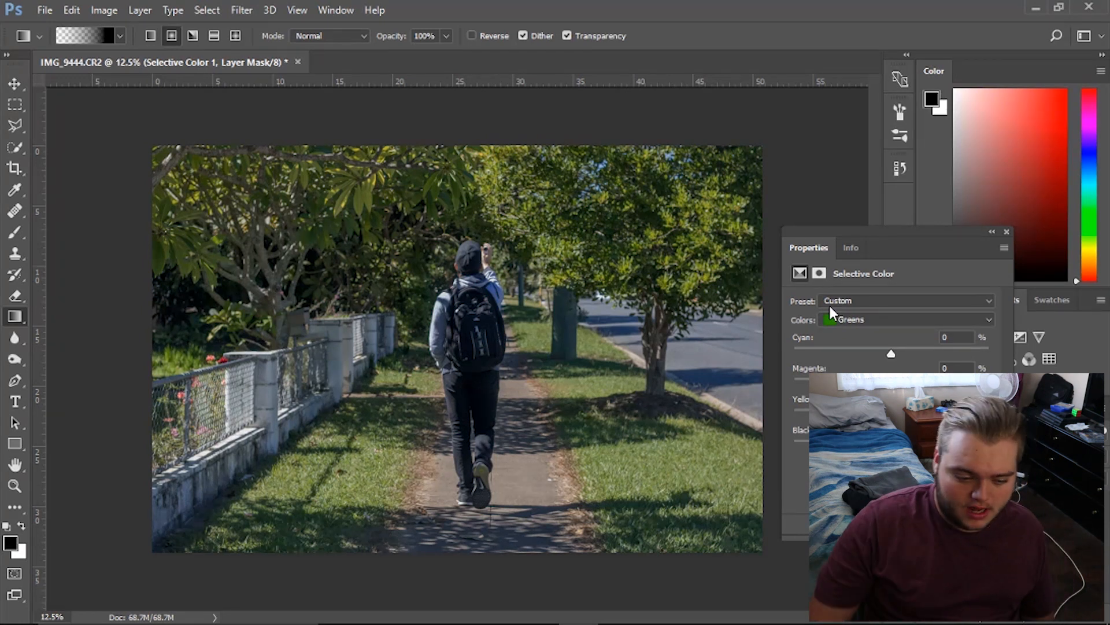
- For the Yellows in the Selective Color adjustment, set Cyan to -100 %, Magenta to +100 % and Yellow to +100 %
click(876, 321)
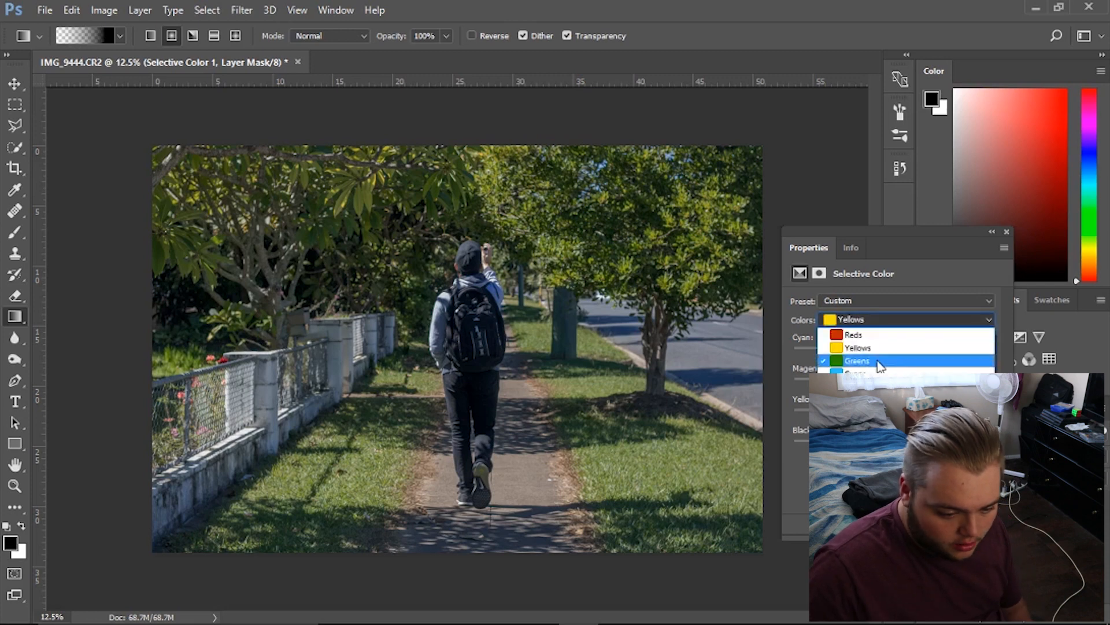
click(866, 348)
drag(892, 353, 730, 339)
key(backslash)
key(backslash)
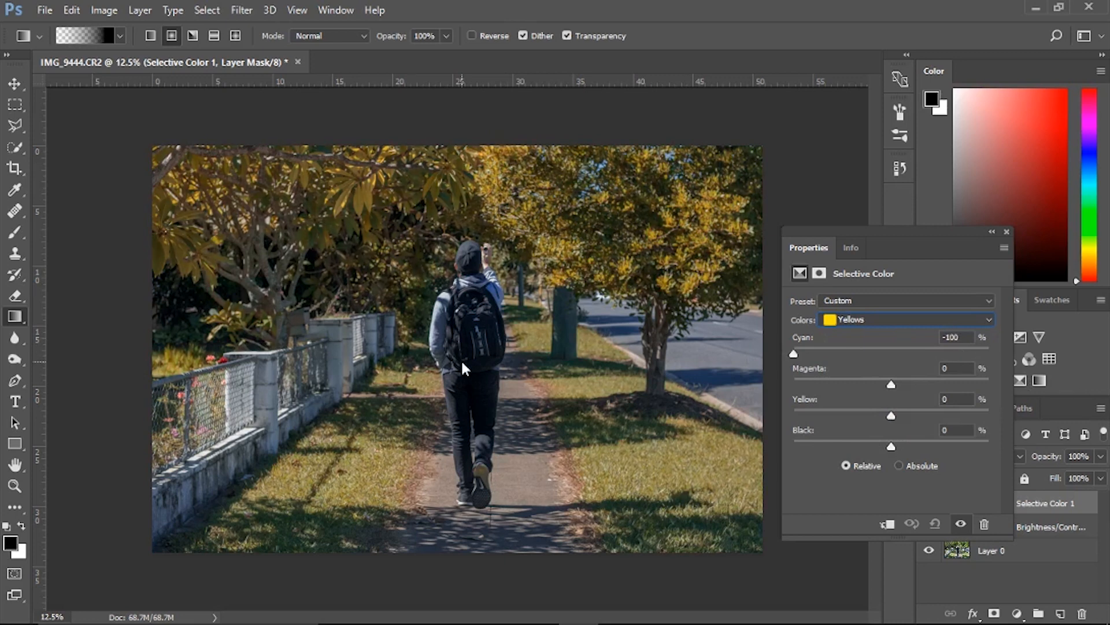
key(backslash)
drag(891, 382, 1036, 443)
drag(894, 409, 1100, 461)
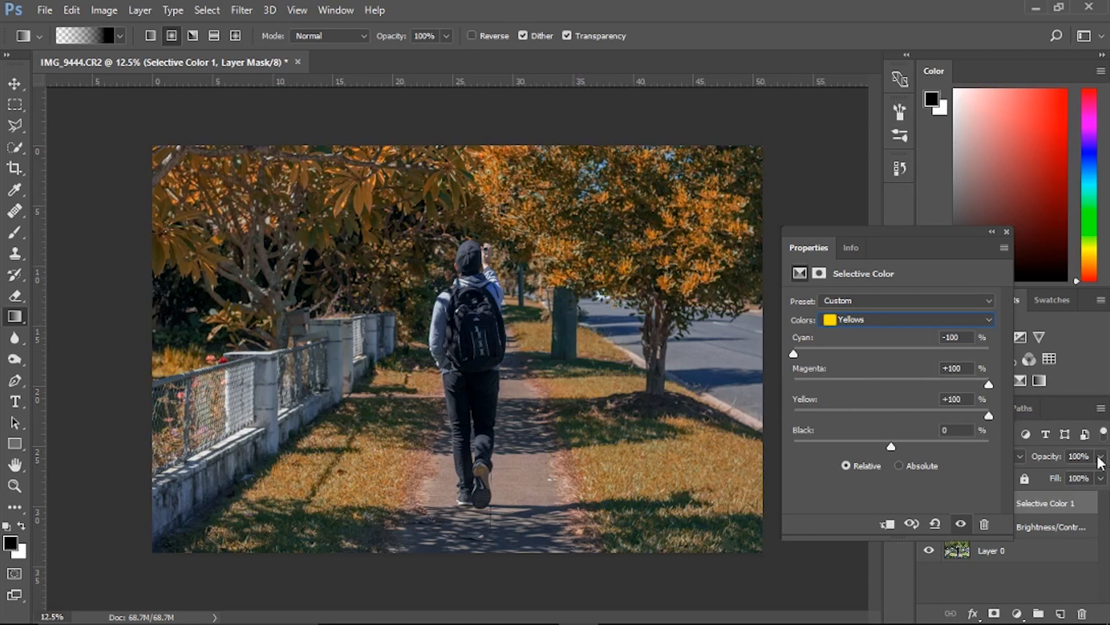
drag(873, 446, 971, 448)
drag(898, 454, 895, 450)
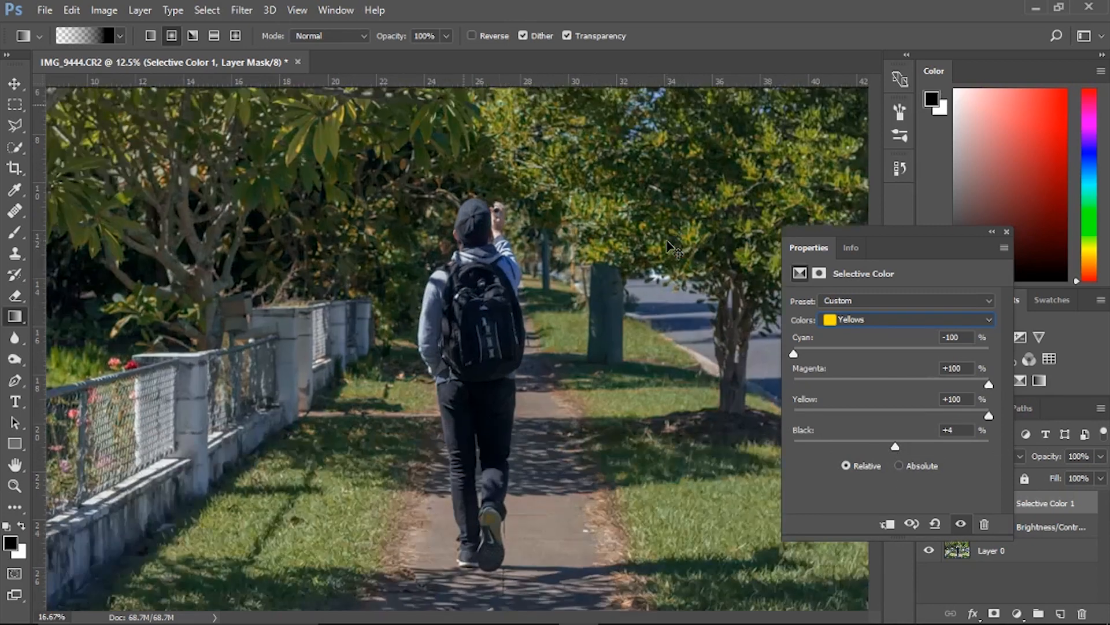
key(ctrl+plus)
key(ctrl+plus)
key(ctrl+plus)
drag(674, 224, 54, 409)
drag(549, 224, 226, 491)
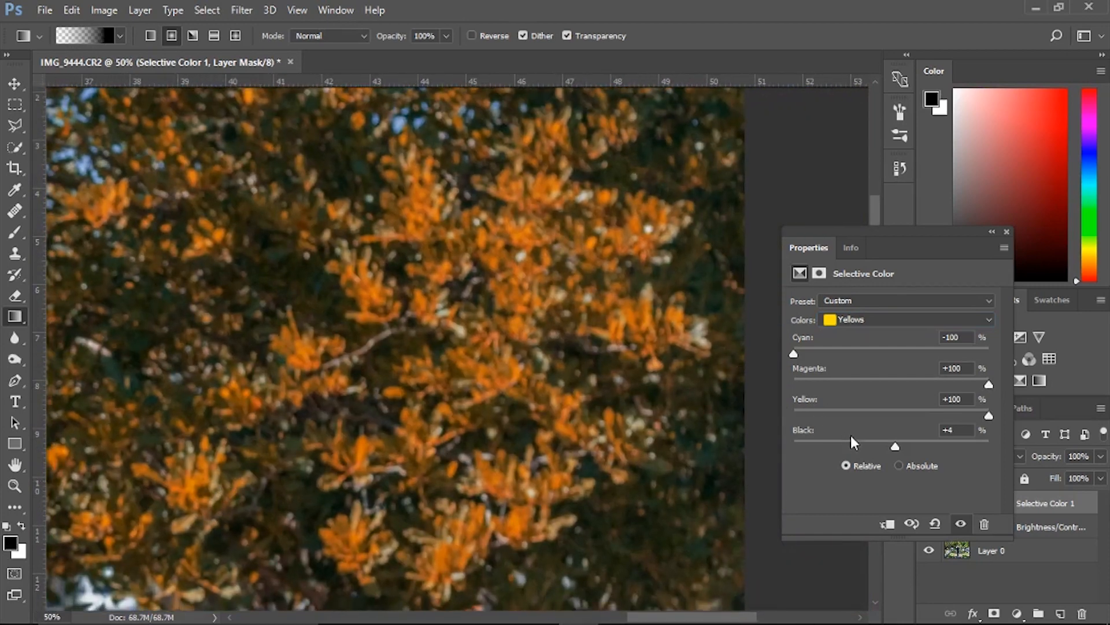
drag(892, 444, 766, 428)
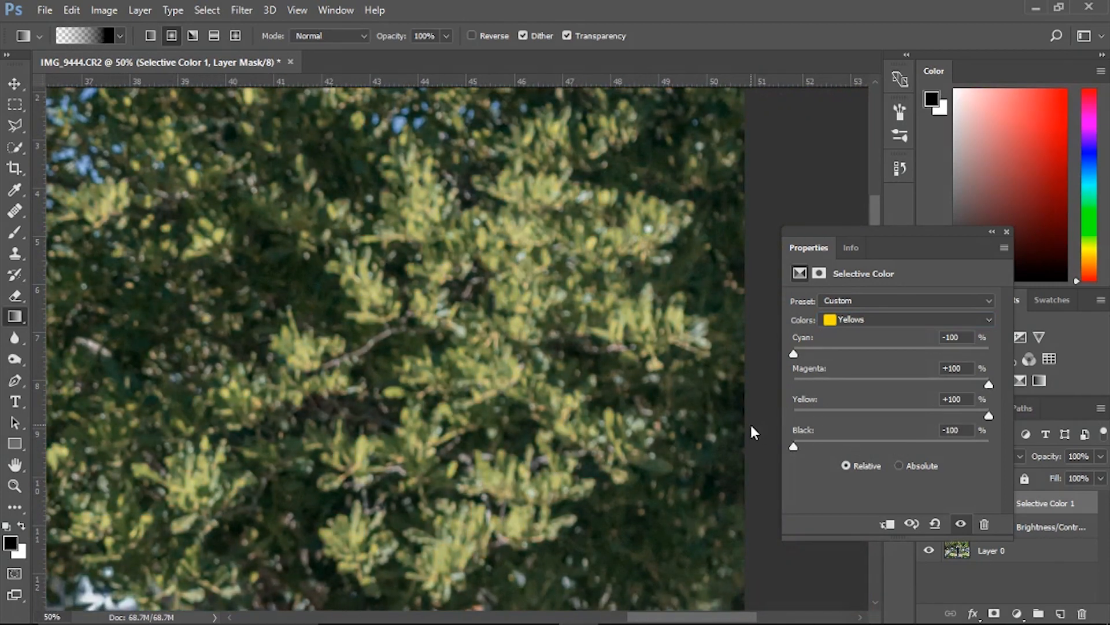
drag(794, 446, 1104, 457)
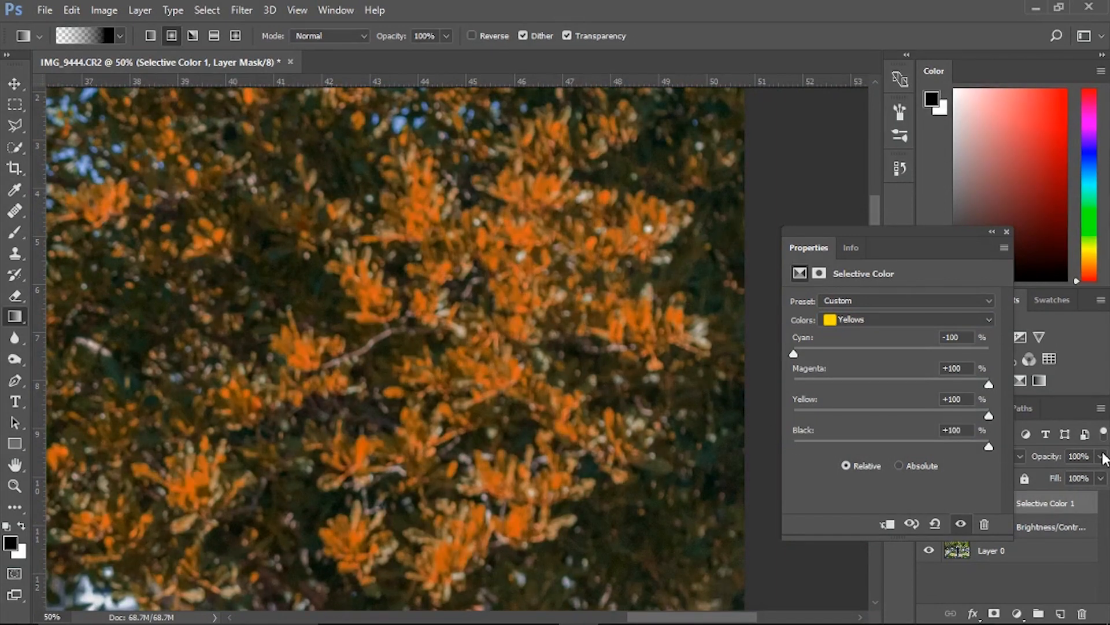
click(972, 432)
text(0)
- Examine the recoloured foliage and grass over the whole photo and up close around the backpack and fence
key(ctrl+minus)
key(ctrl+minus)
key(ctrl+minus)
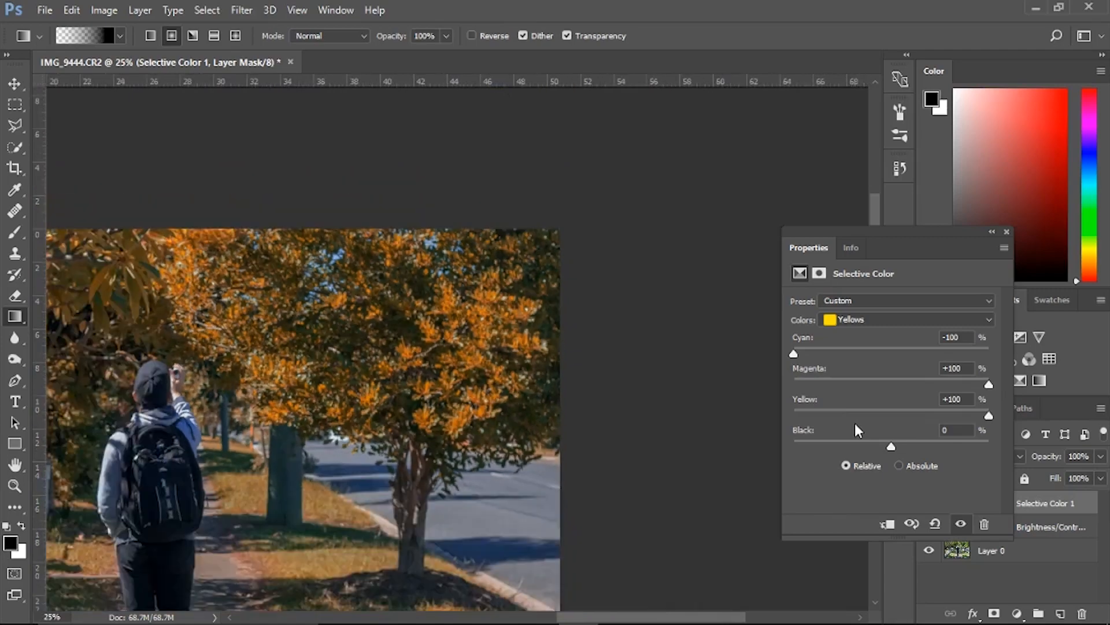
key(ctrl+minus)
key(ctrl+minus)
key(ctrl+plus)
key(ctrl+plus)
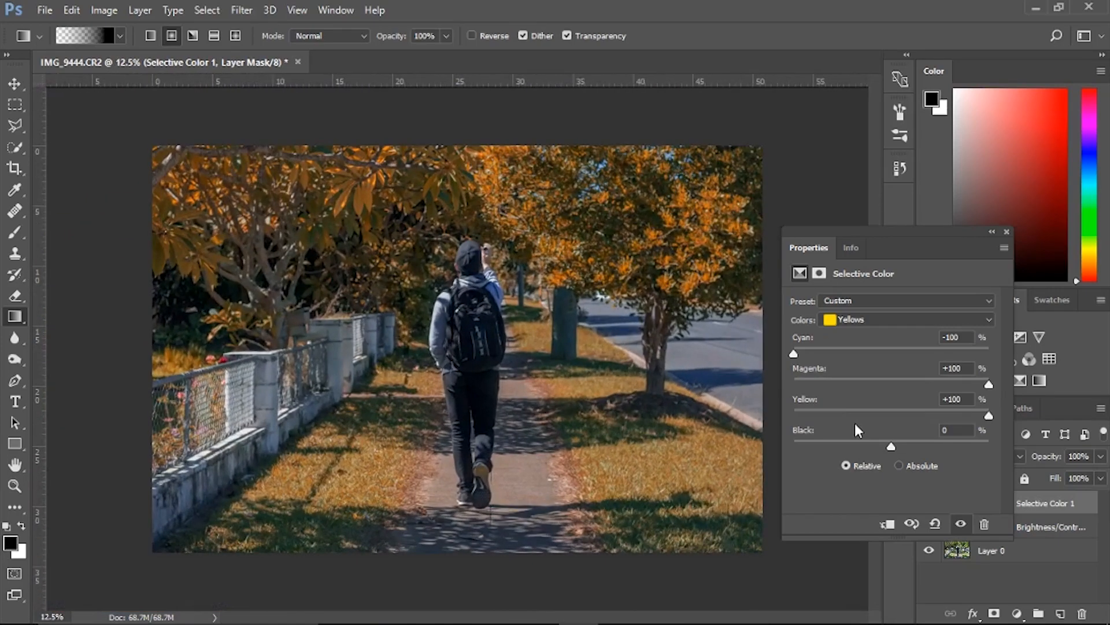
key(ctrl+plus)
key(ctrl+plus)
key(ctrl+plus)
key(ctrl+plus)
key(ctrl+plus)
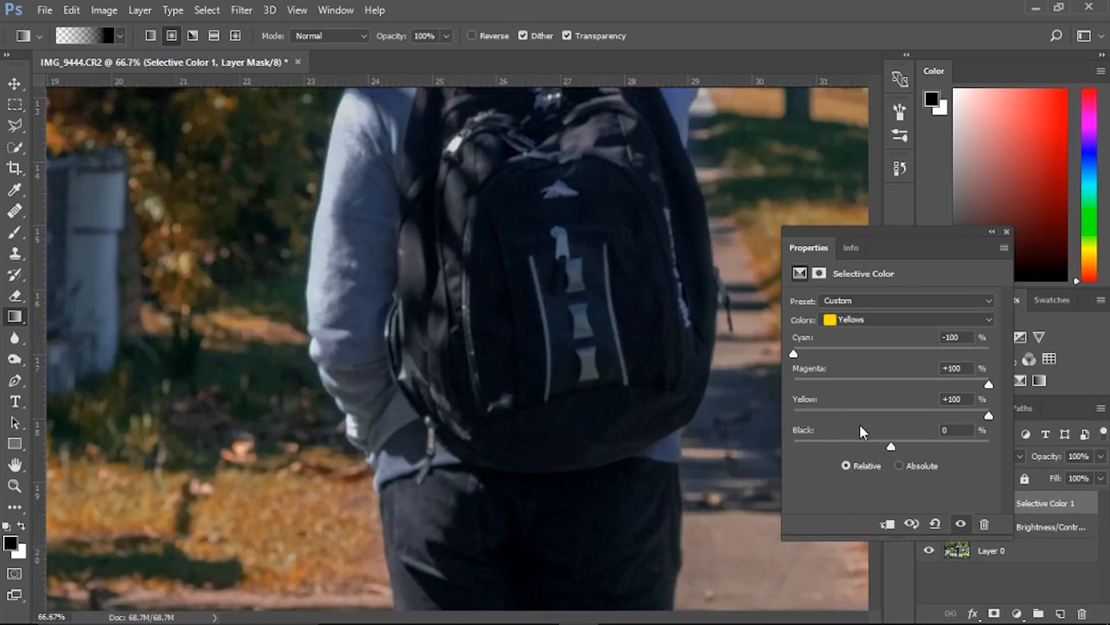
drag(470, 330, 632, 427)
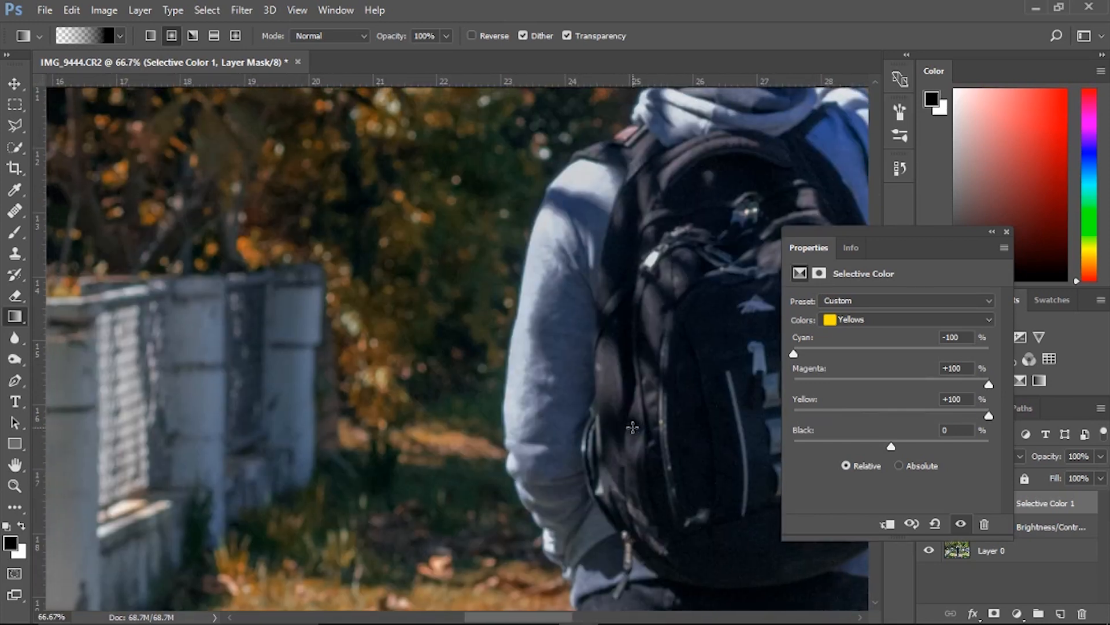
key(ctrl+minus)
key(ctrl+minus)
key(ctrl+minus)
key(ctrl+minus)
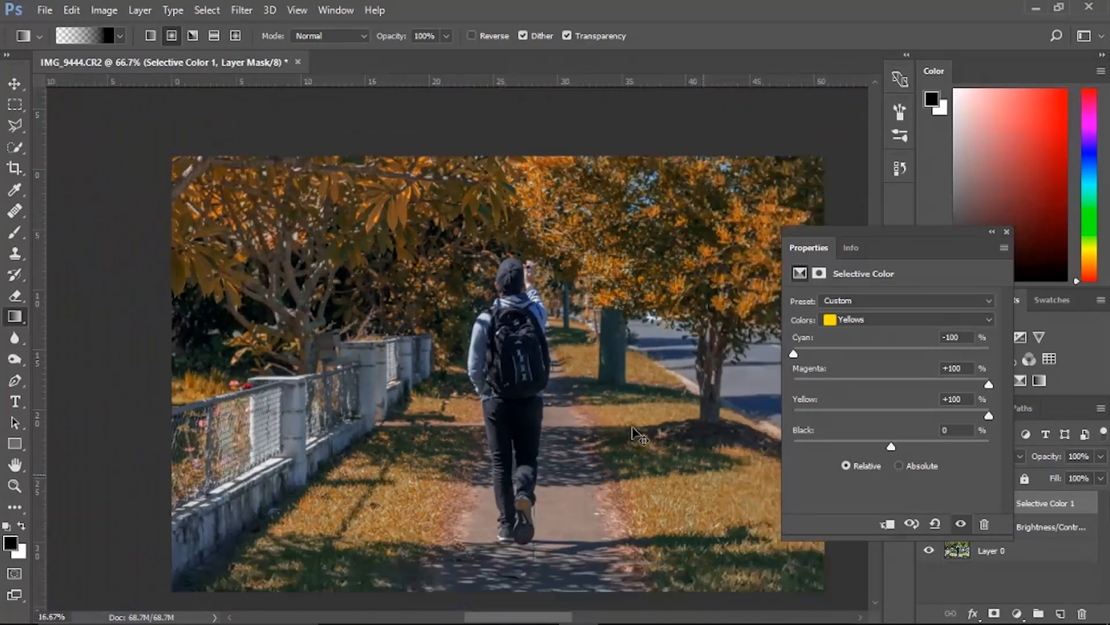
key(ctrl+minus)
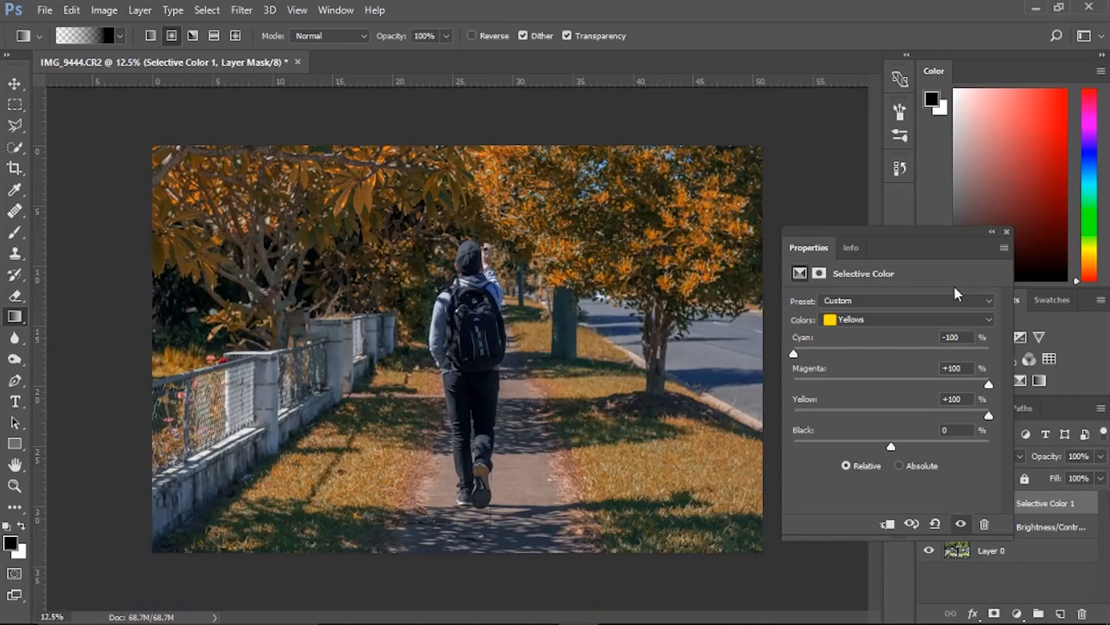
- For the Greens in the Selective Color adjustment, set Cyan to -100 %, Magenta to +100 % and Yellow to -68 %, and adjust Black
click(956, 313)
click(908, 359)
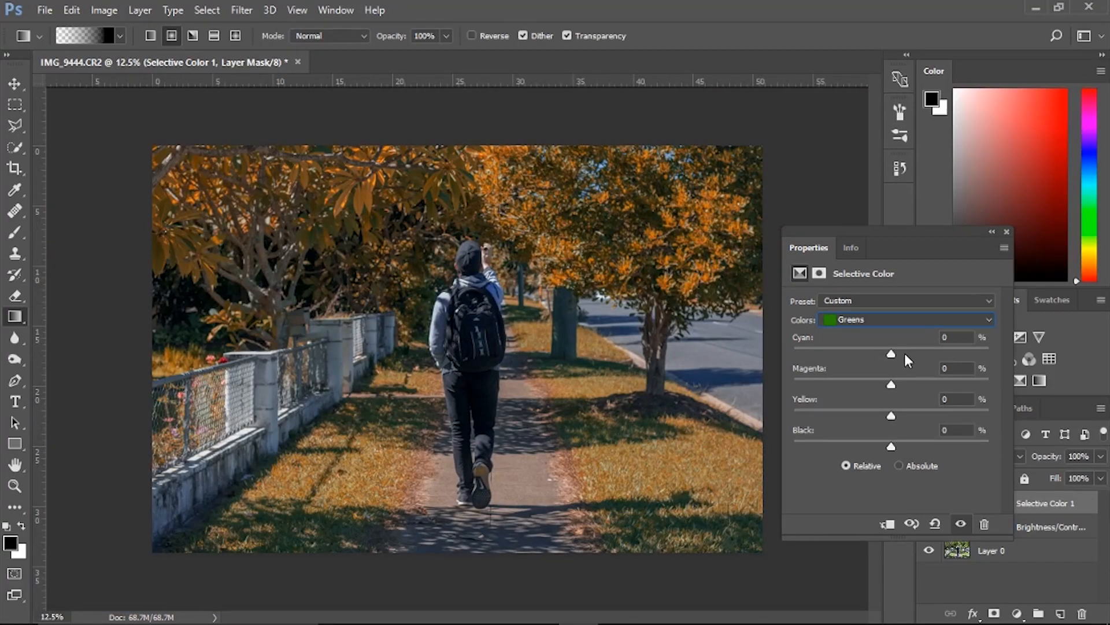
drag(892, 352, 794, 353)
drag(297, 306, 1105, 442)
drag(989, 354, 712, 349)
drag(889, 385, 989, 384)
drag(894, 412, 824, 405)
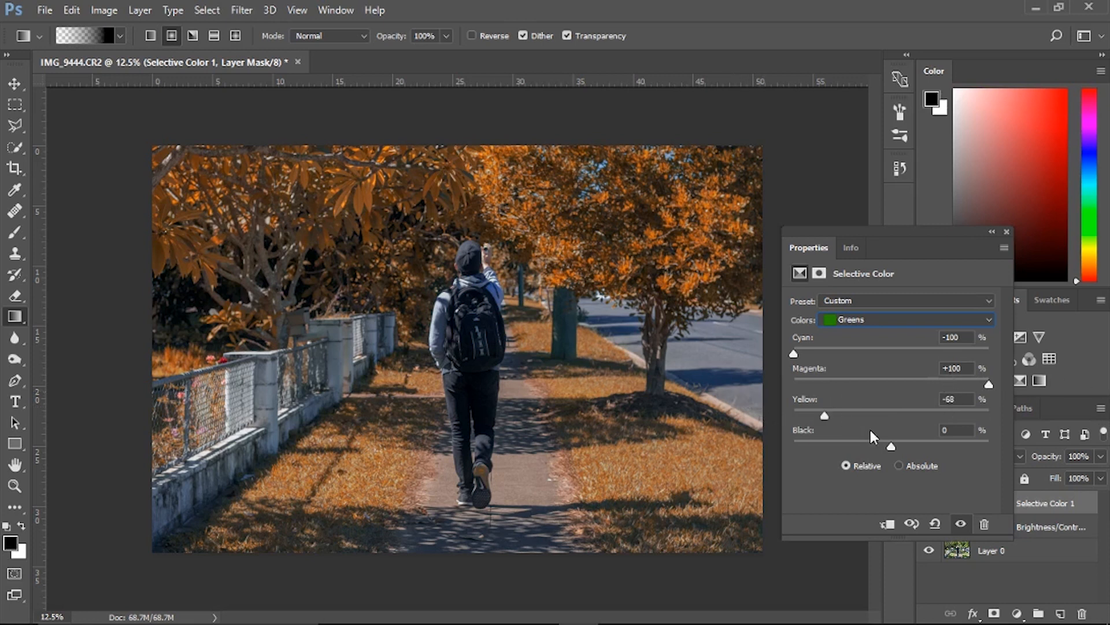
drag(892, 447, 901, 447)
drag(981, 454, 963, 445)
click(1005, 232)
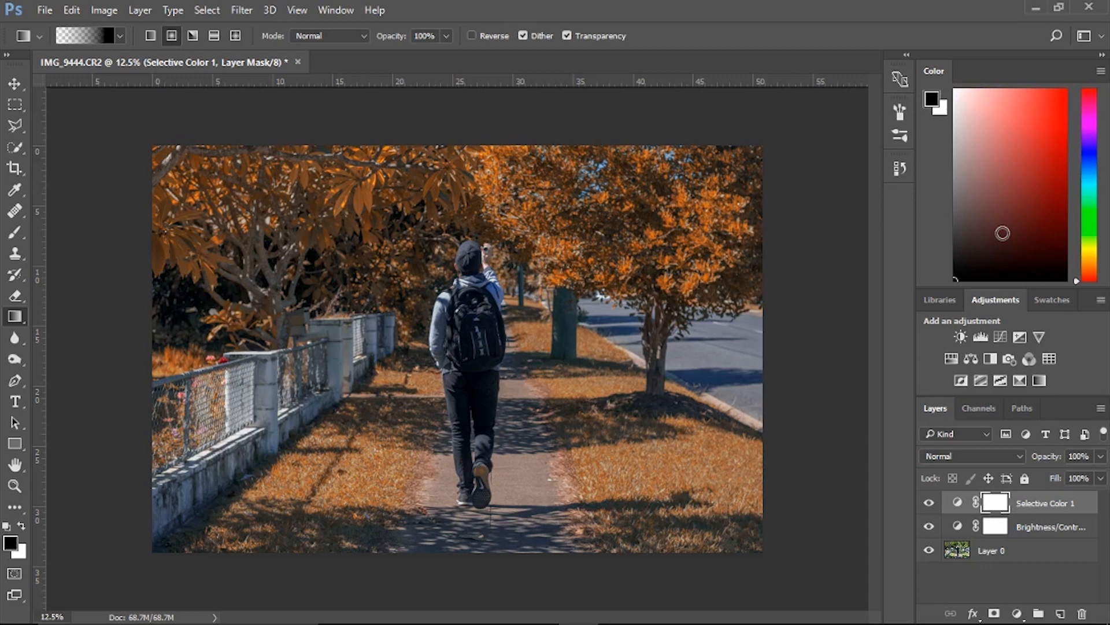
- Add a Color Lookup adjustment layer above the Selective Color layer and load a 3D LUT file into it
click(1016, 613)
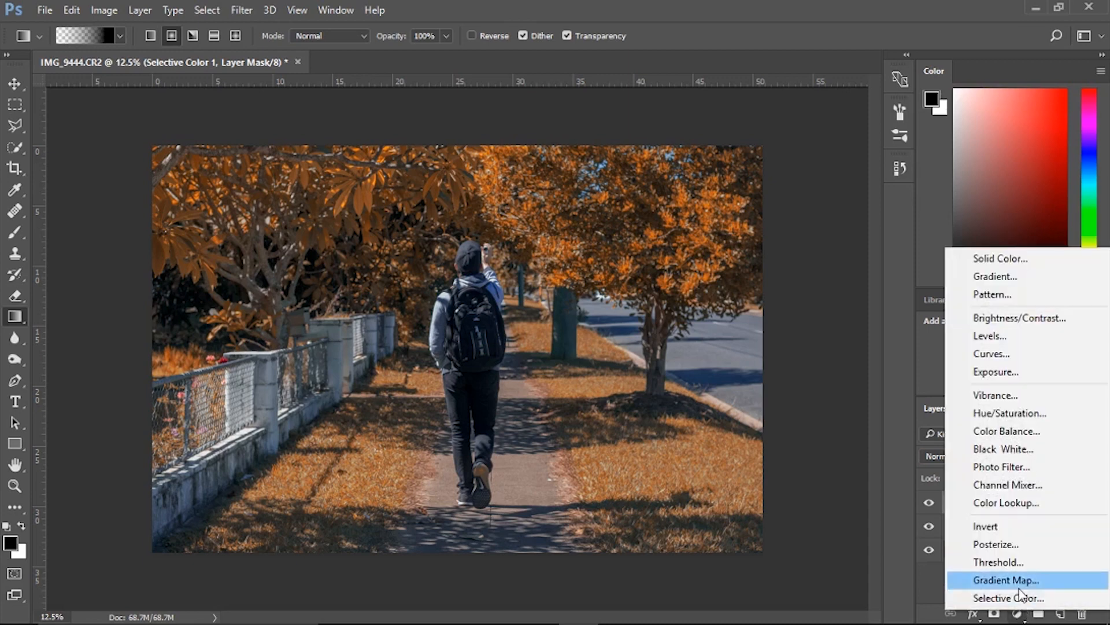
click(1053, 508)
click(871, 300)
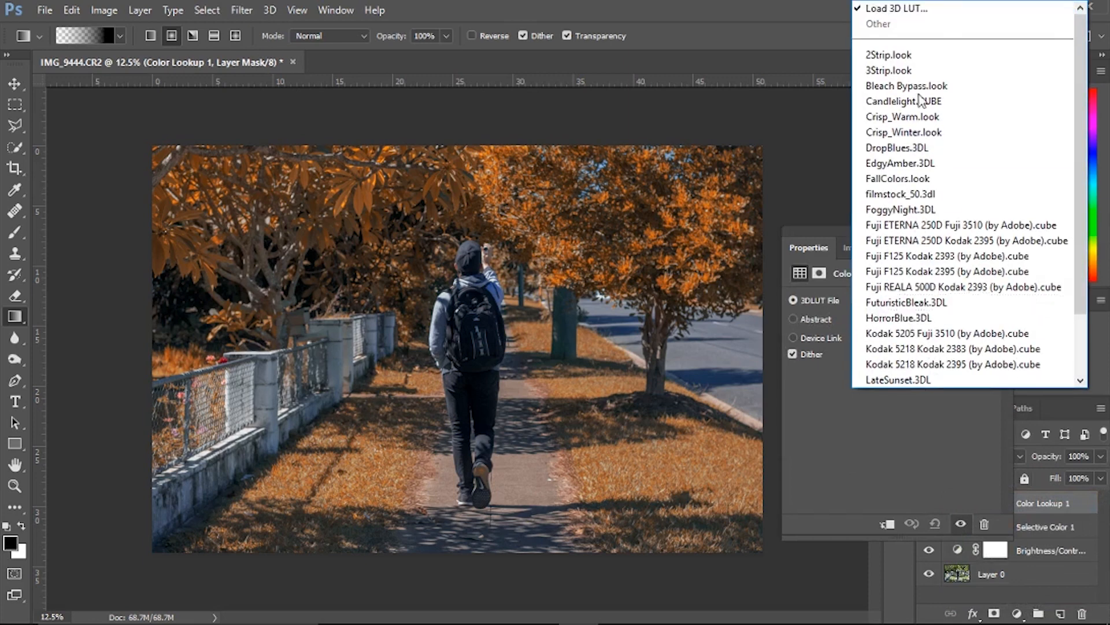
click(932, 10)
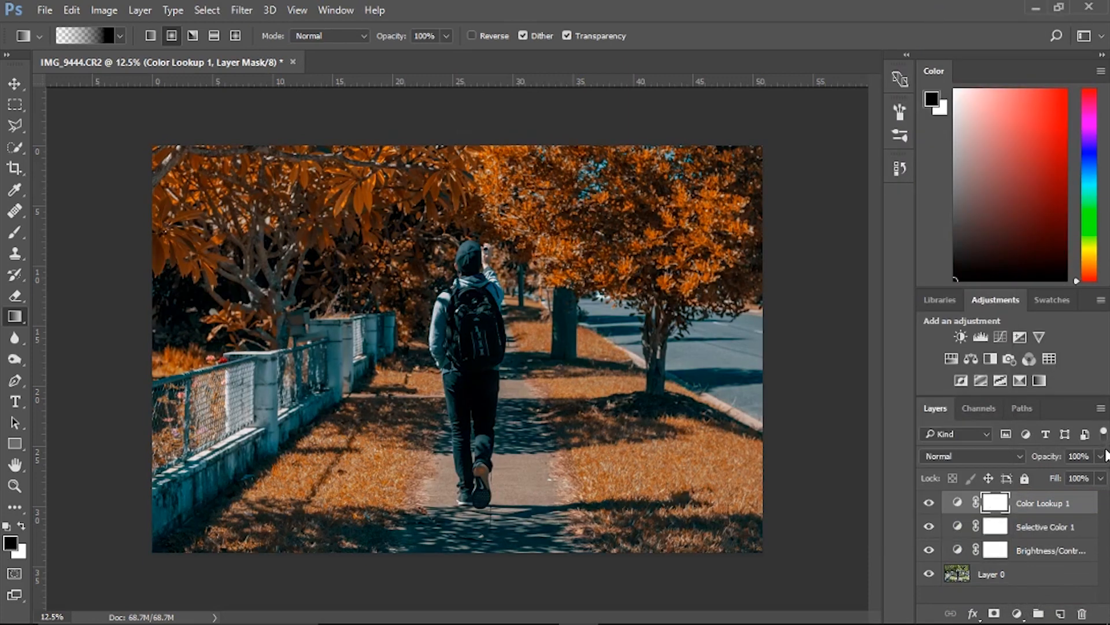
- Reduce the Color Lookup layer's opacity to 70%
click(1101, 455)
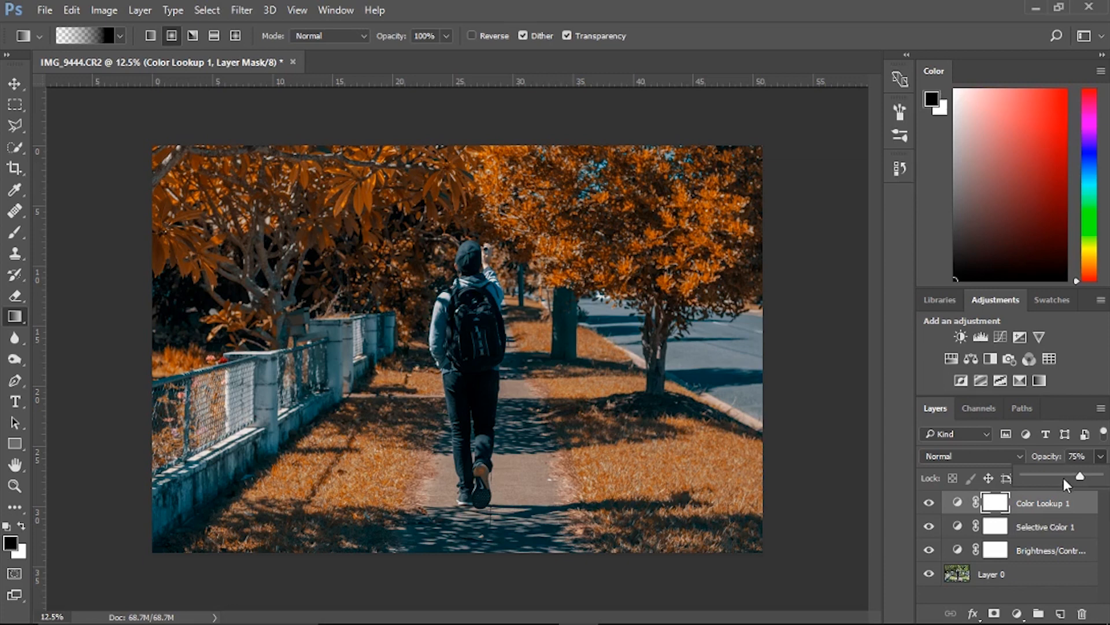
drag(1028, 475, 1075, 461)
click(1100, 457)
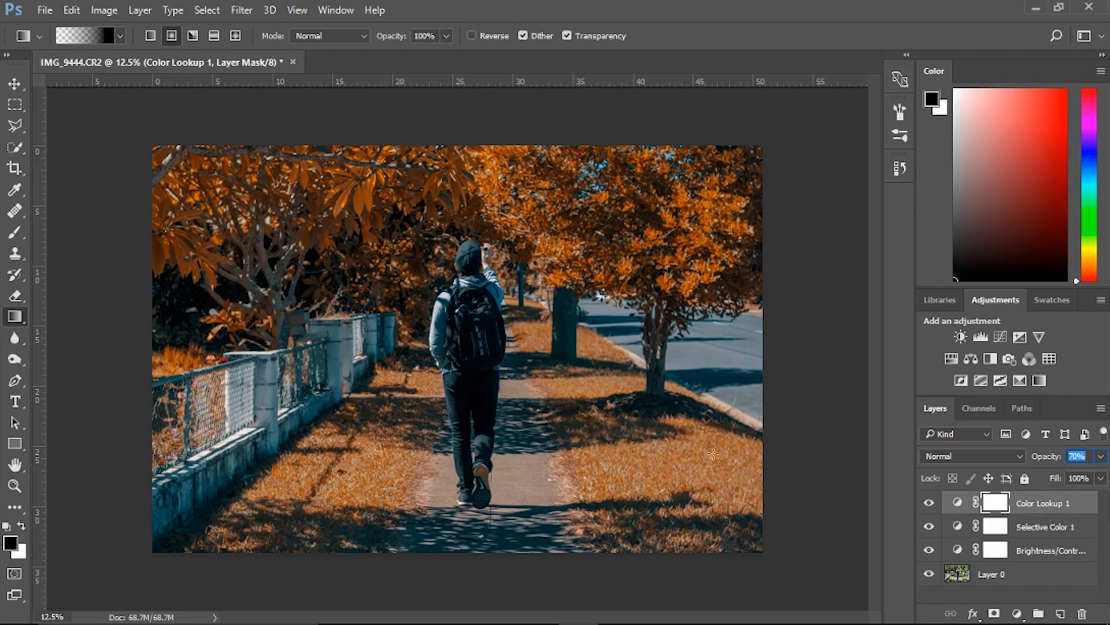
- Add a new top layer and draw a radial transparent-to-black gradient from the backpack horizontally to well beyond the photo's edge
click(1060, 613)
click(1017, 613)
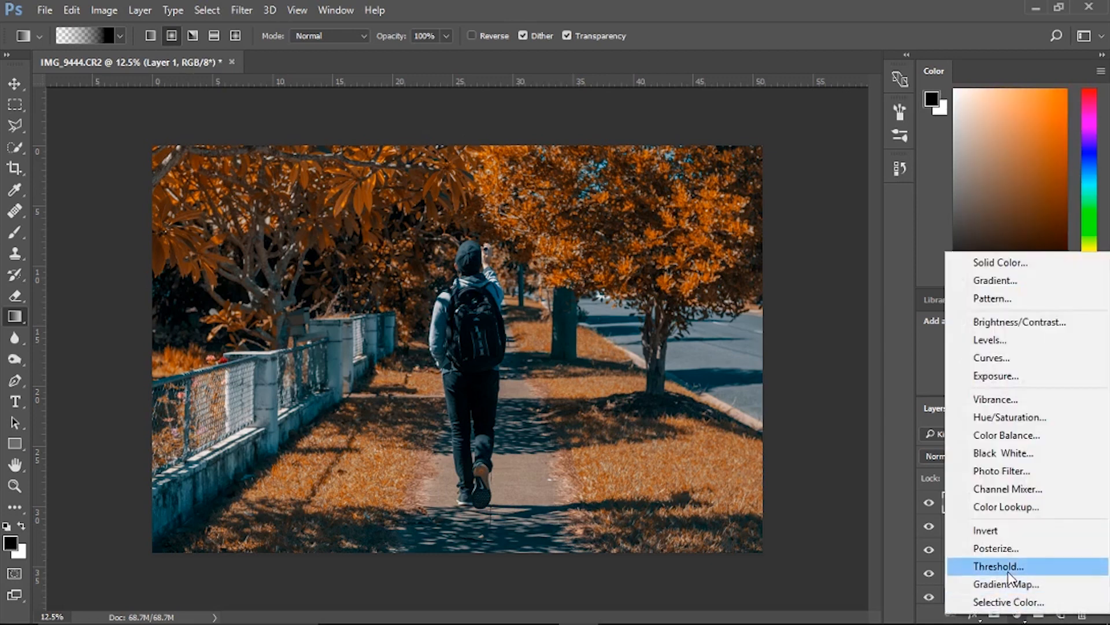
click(688, 4)
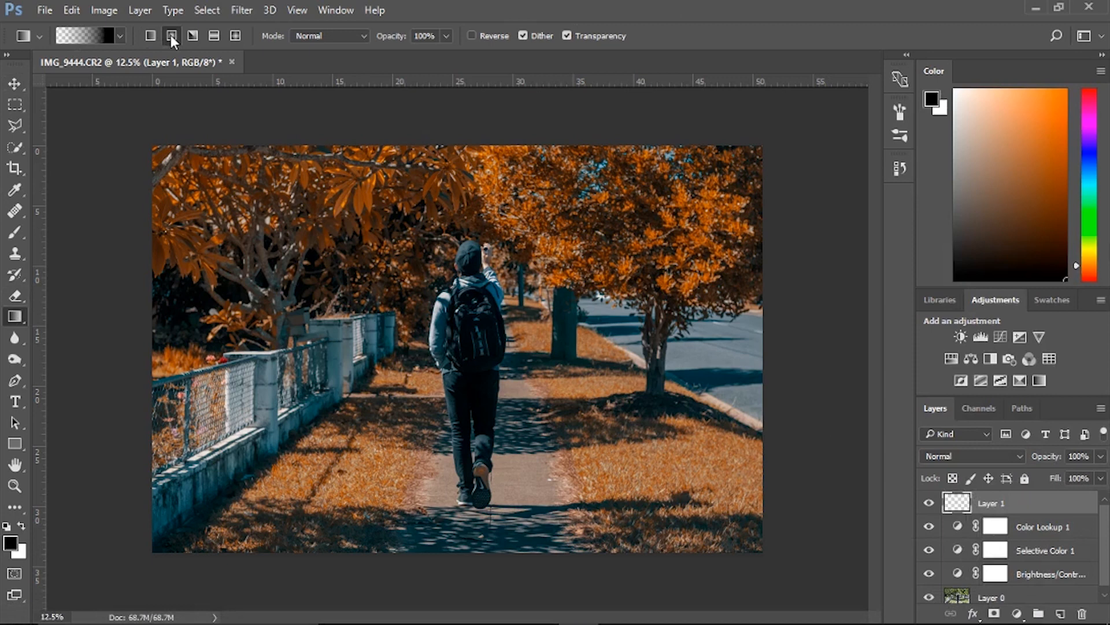
click(92, 36)
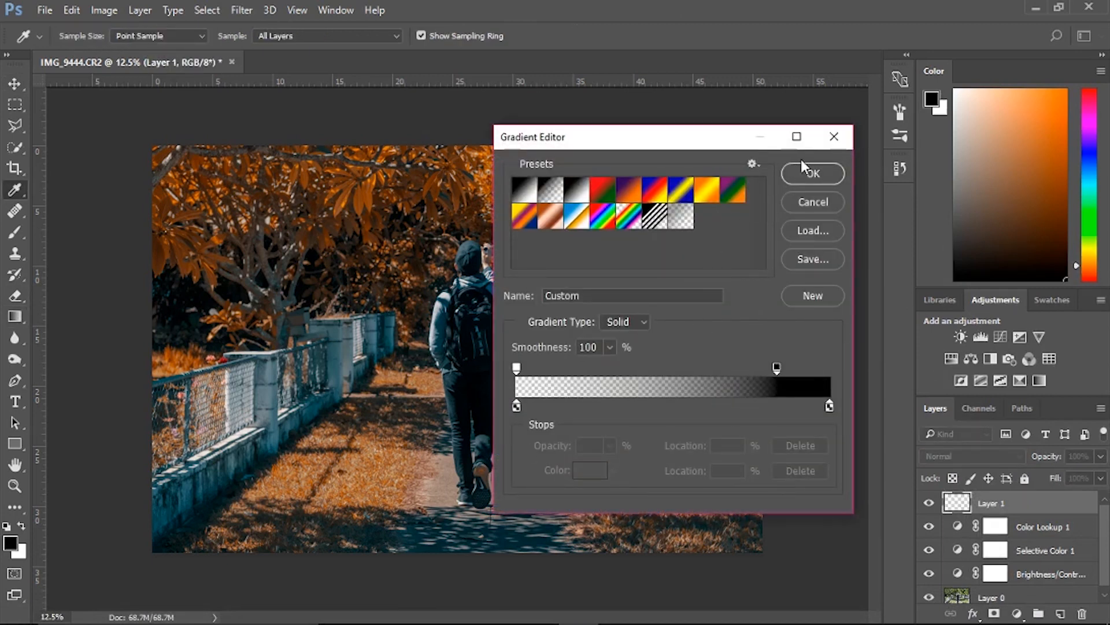
key(Return)
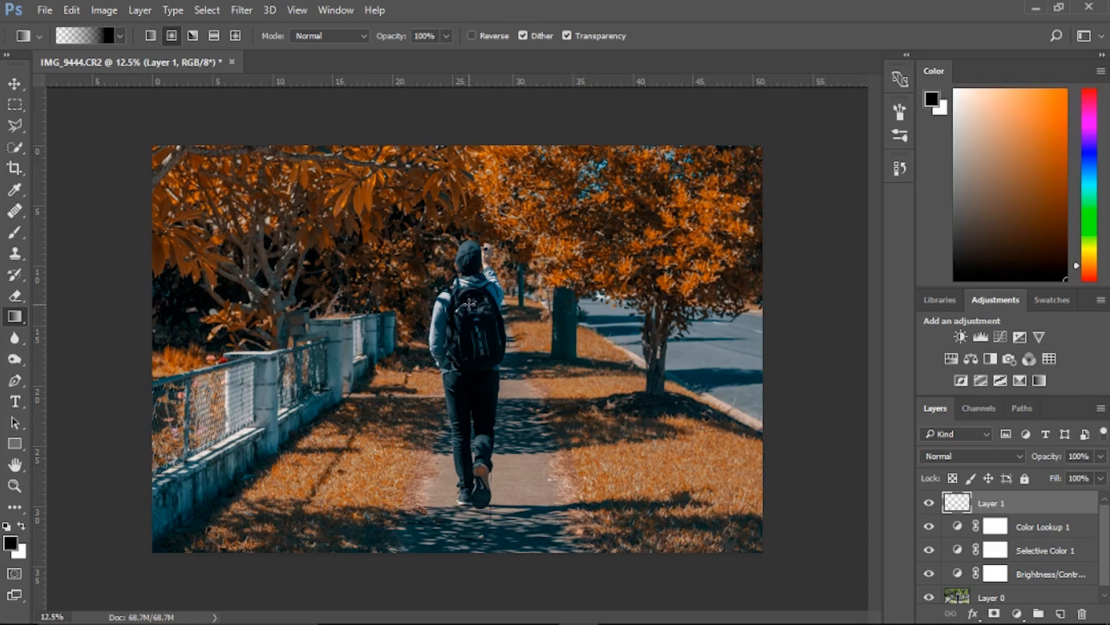
drag(469, 303, 928, 305)
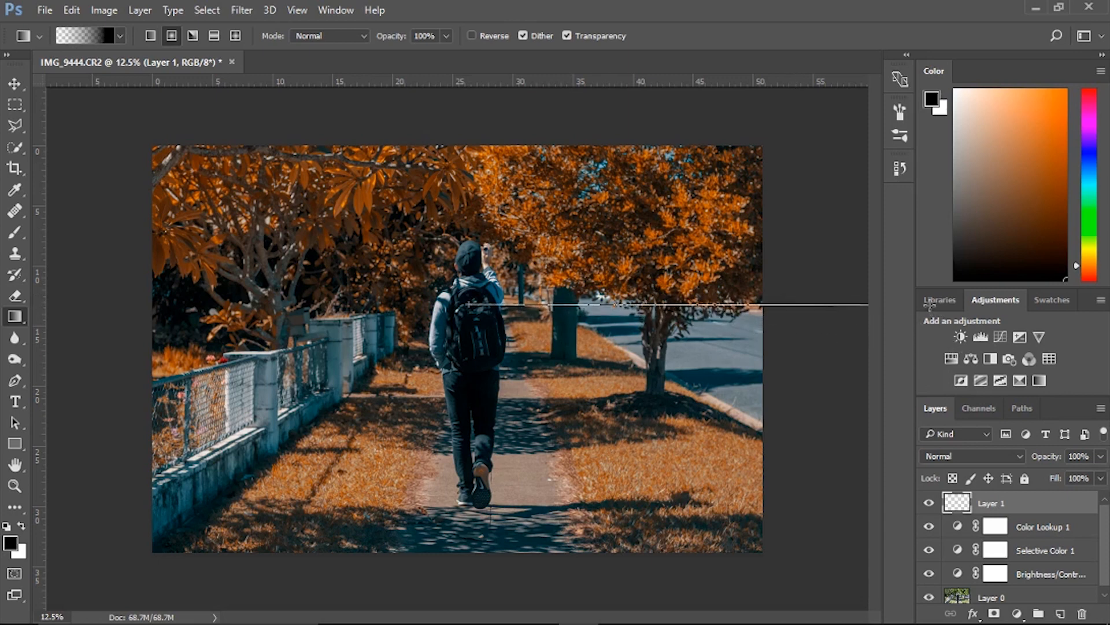
drag(929, 305, 919, 307)
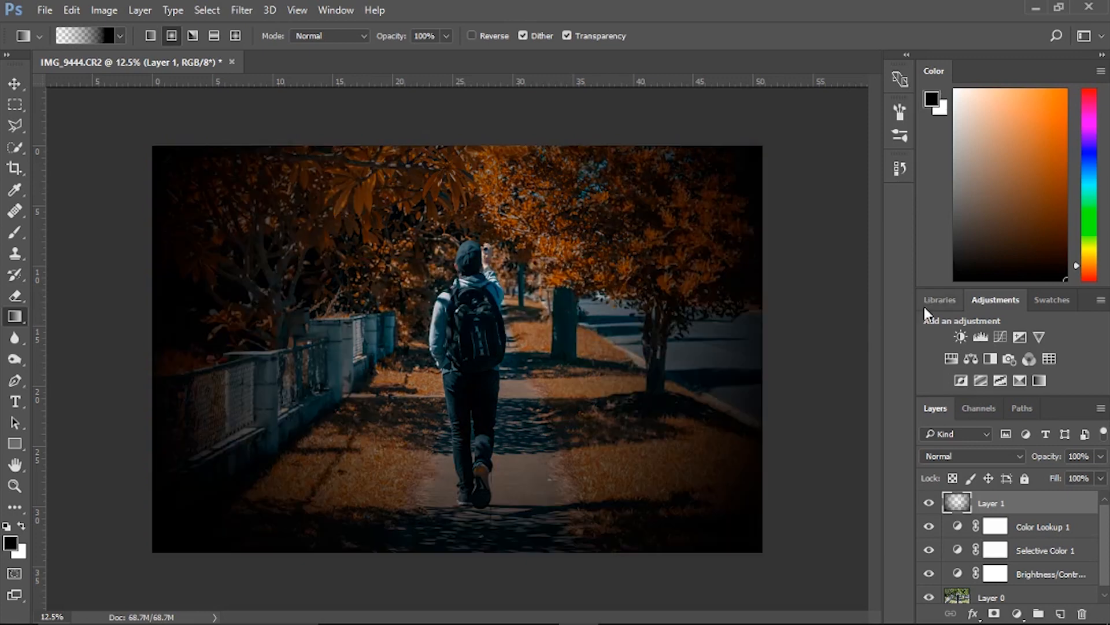
- Set the opacity of the gradient vignette layer to 61%
click(1100, 455)
drag(1093, 473, 1070, 475)
click(1101, 458)
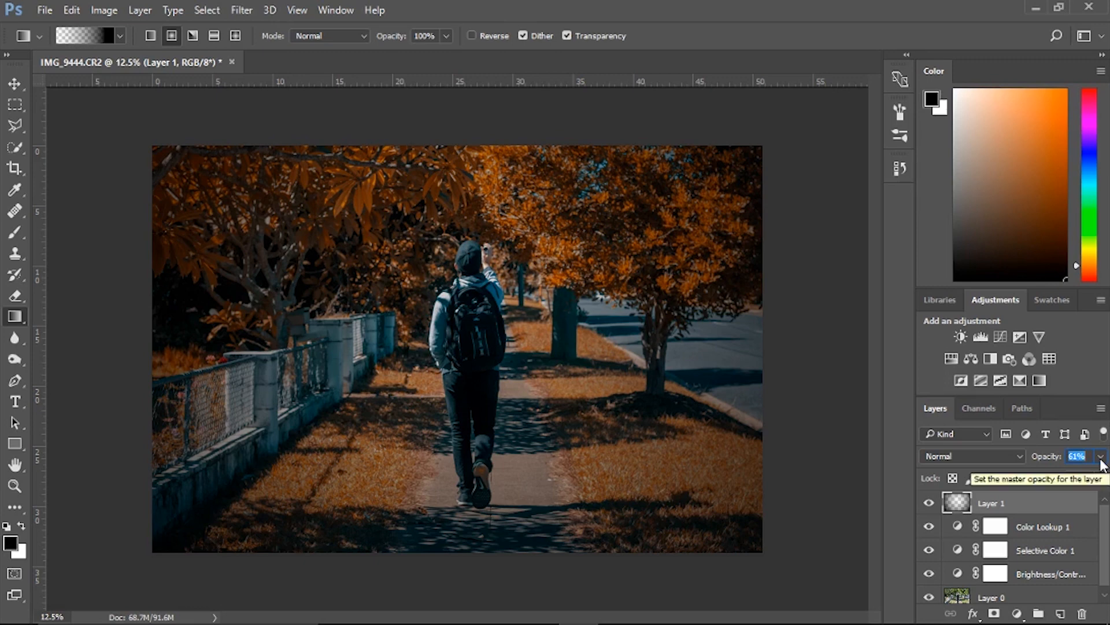
- Add a Color Balance adjustment layer above Color Lookup with Midtones at Cyan-Red +17, Magenta-Green -23 and Yellow-Blue +21
click(1076, 529)
click(1018, 613)
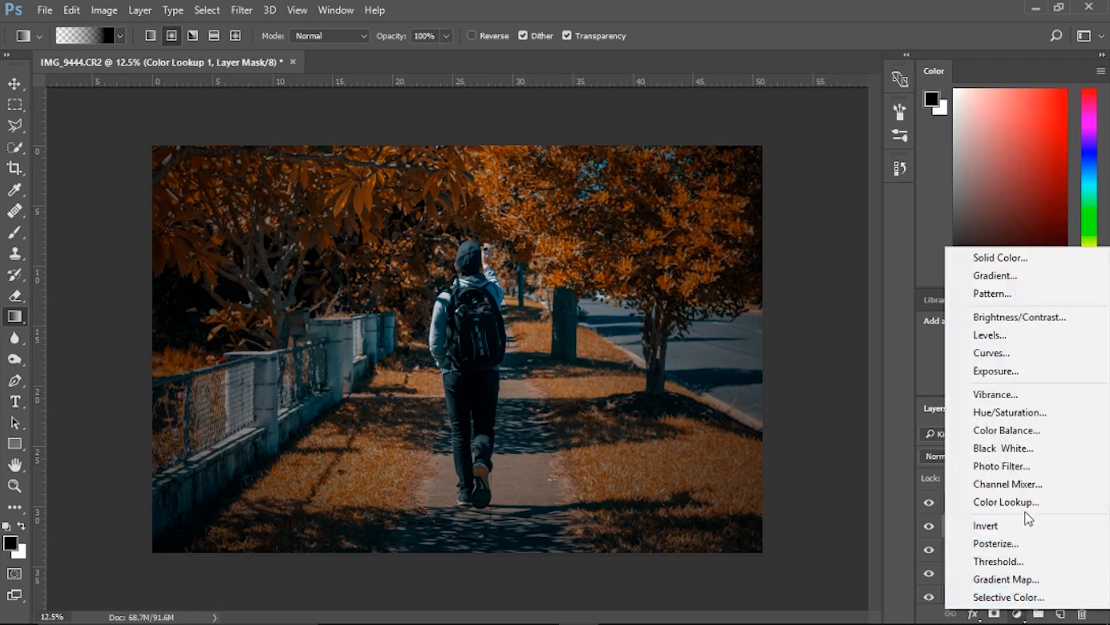
click(1047, 436)
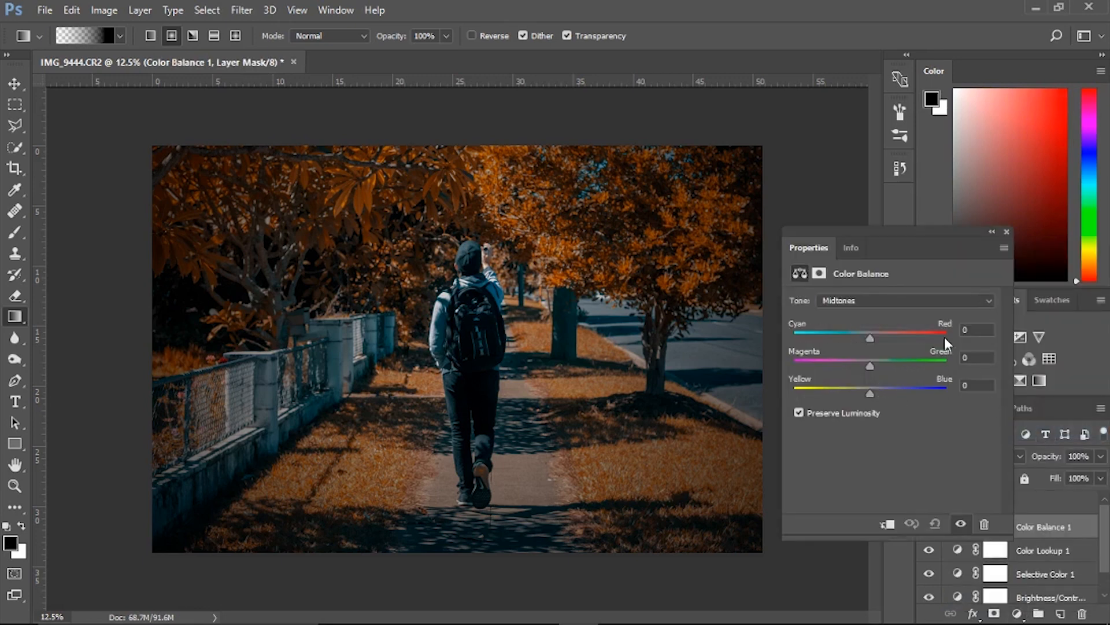
drag(872, 395, 886, 398)
drag(872, 342, 853, 361)
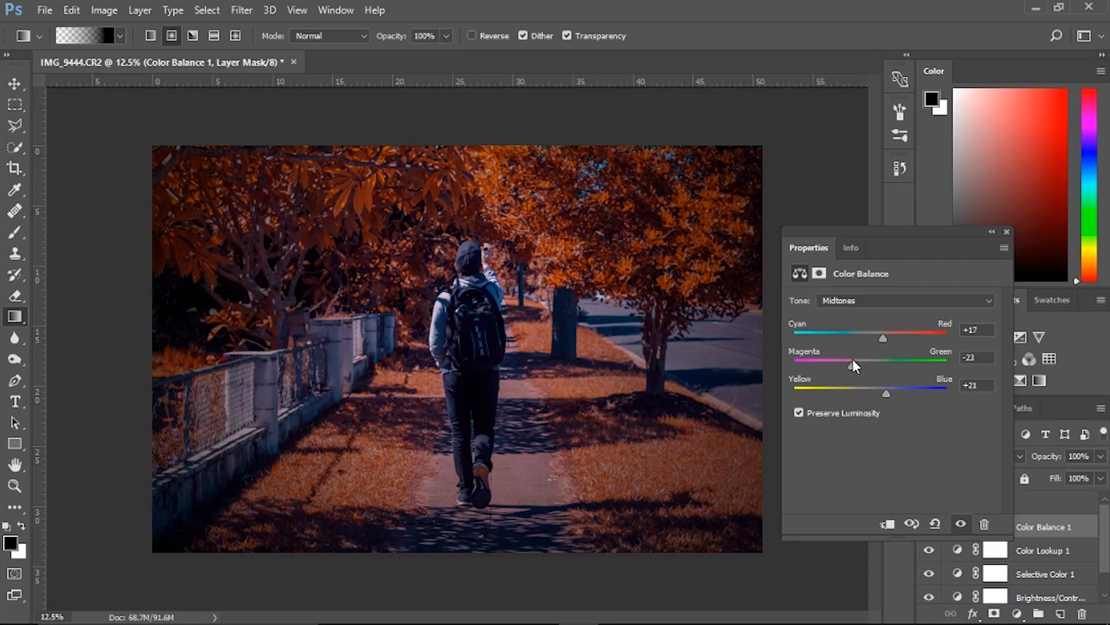
- For the Shadows in the Color Balance adjustment, set Cyan-Red to +9 and Yellow-Blue to -20
click(848, 301)
click(834, 314)
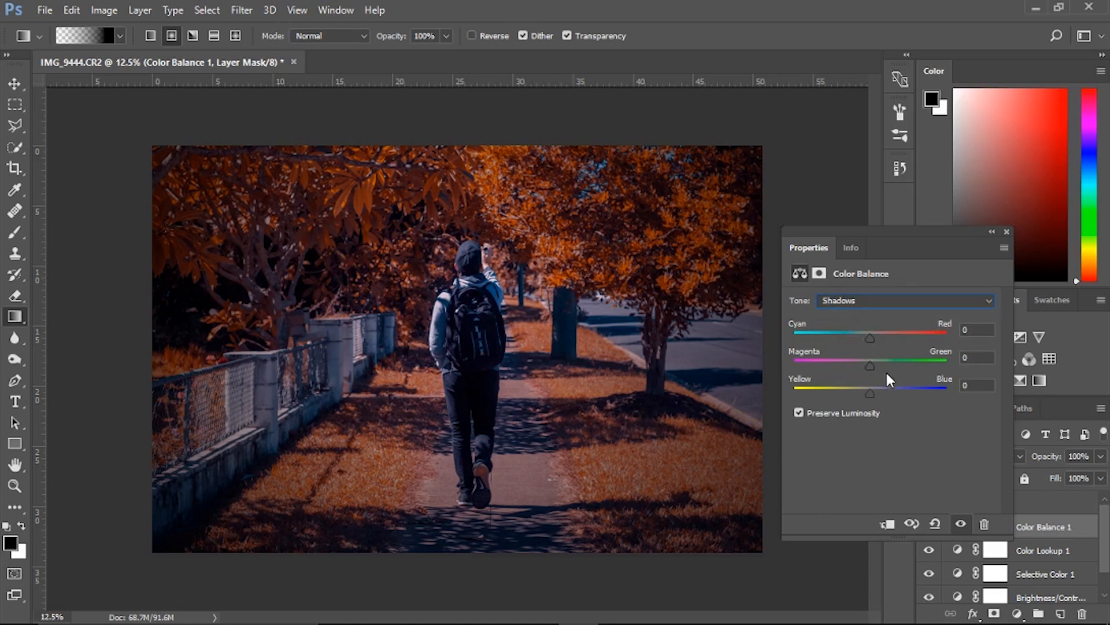
drag(870, 394, 859, 395)
drag(869, 337, 876, 342)
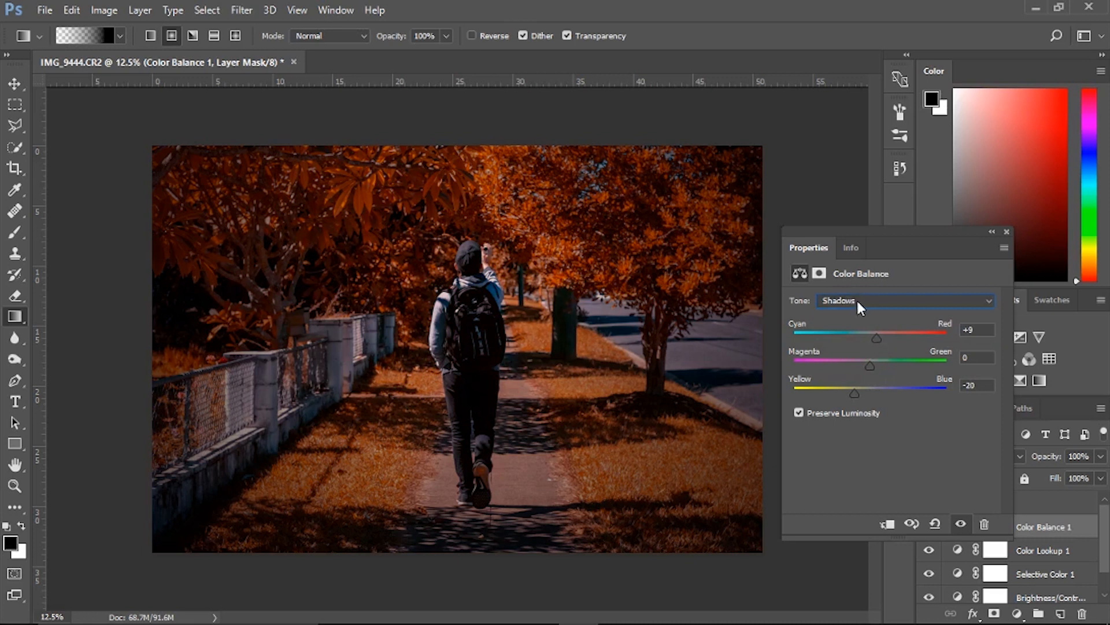
- For the Highlights in the Color Balance adjustment, set Yellow-Blue to -21 and shift Cyan-Red towards cyan
click(859, 303)
click(870, 335)
drag(870, 395, 855, 395)
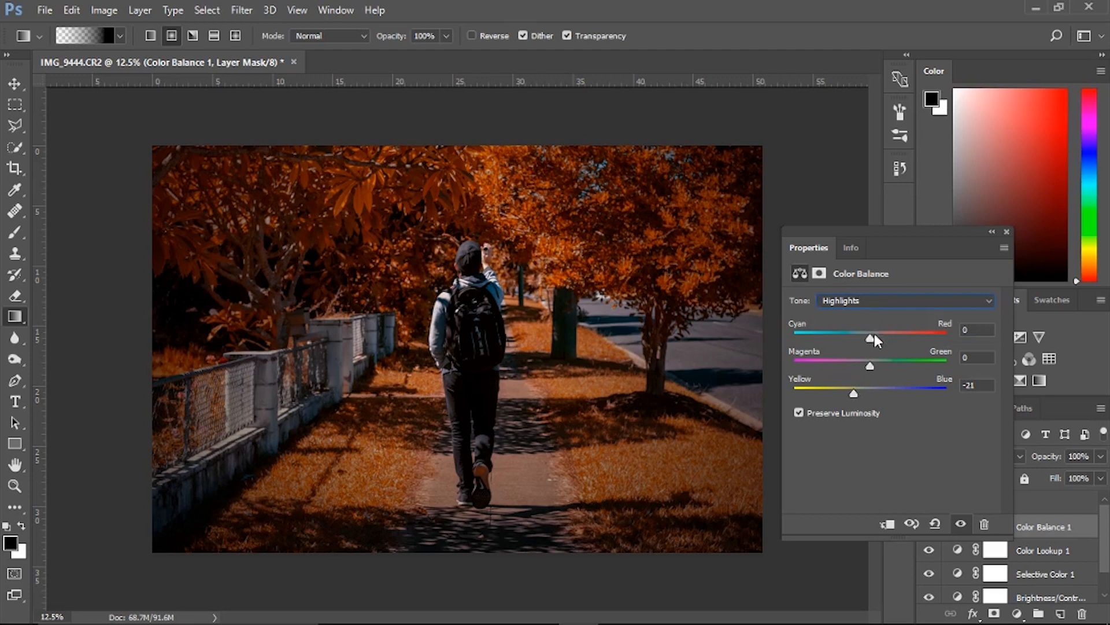
drag(870, 335, 854, 332)
click(992, 232)
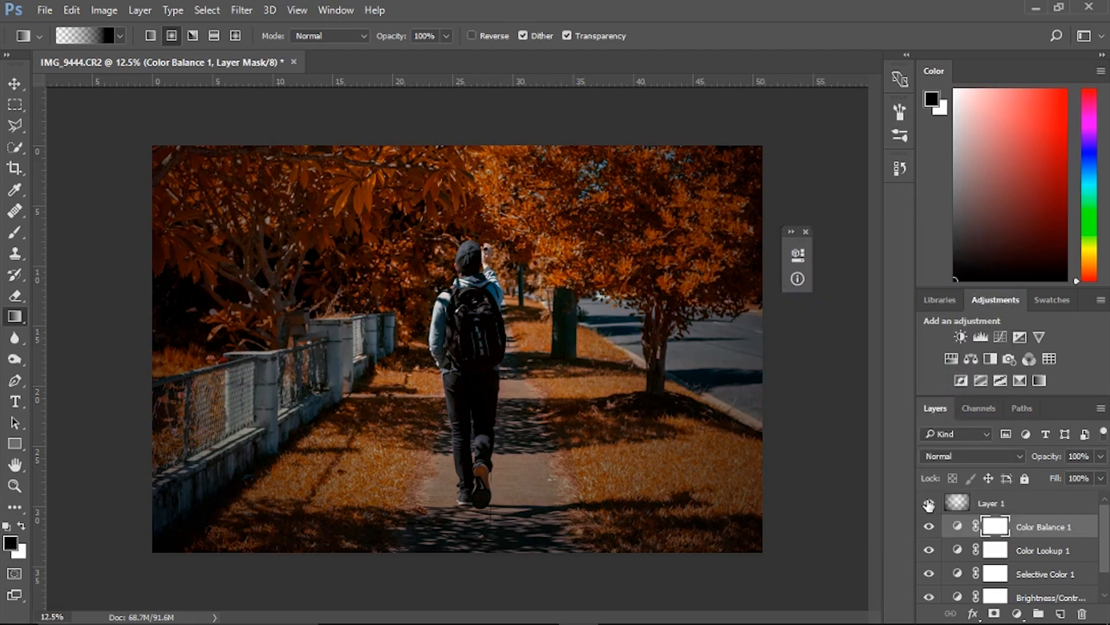
- Compare the photo with and without the Color Balance and Color Lookup adjustments, leaving both layers shown
click(930, 527)
click(929, 527)
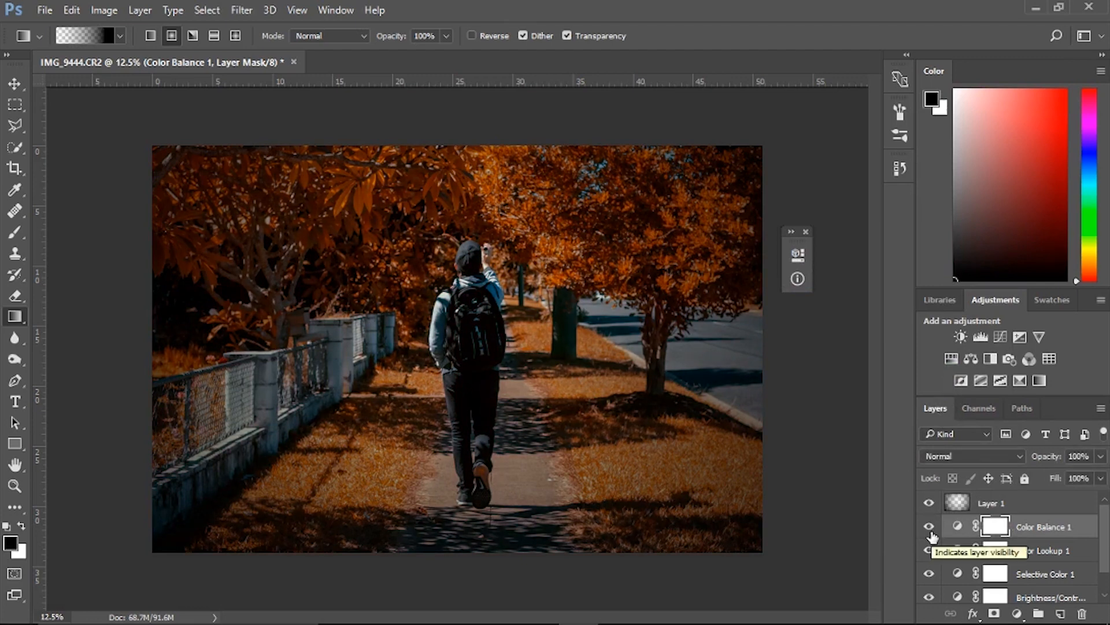
click(930, 553)
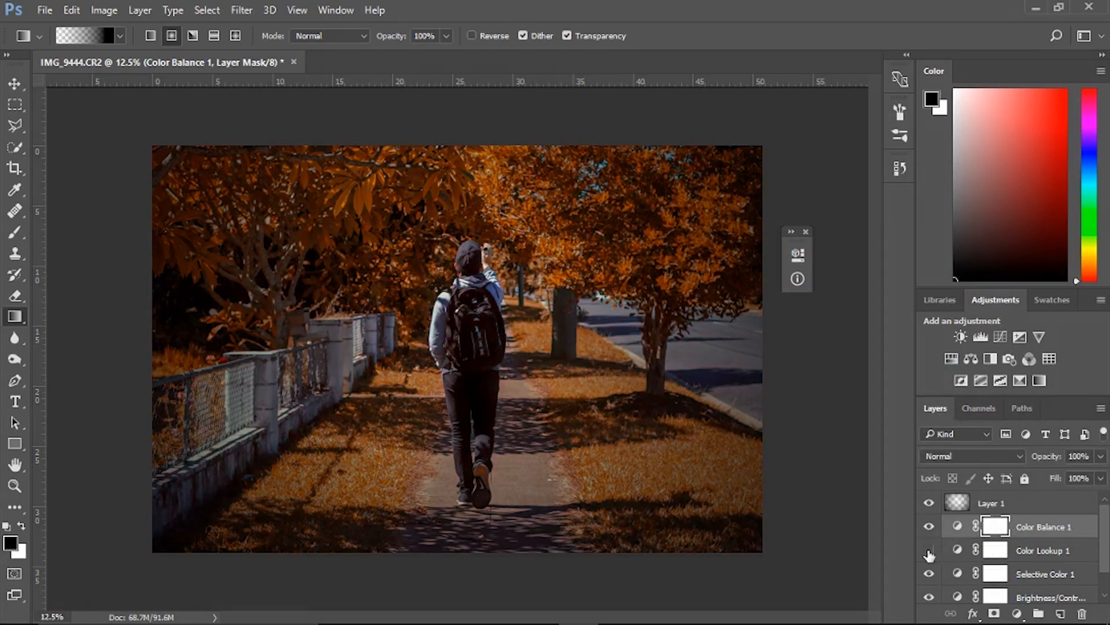
click(930, 527)
click(929, 551)
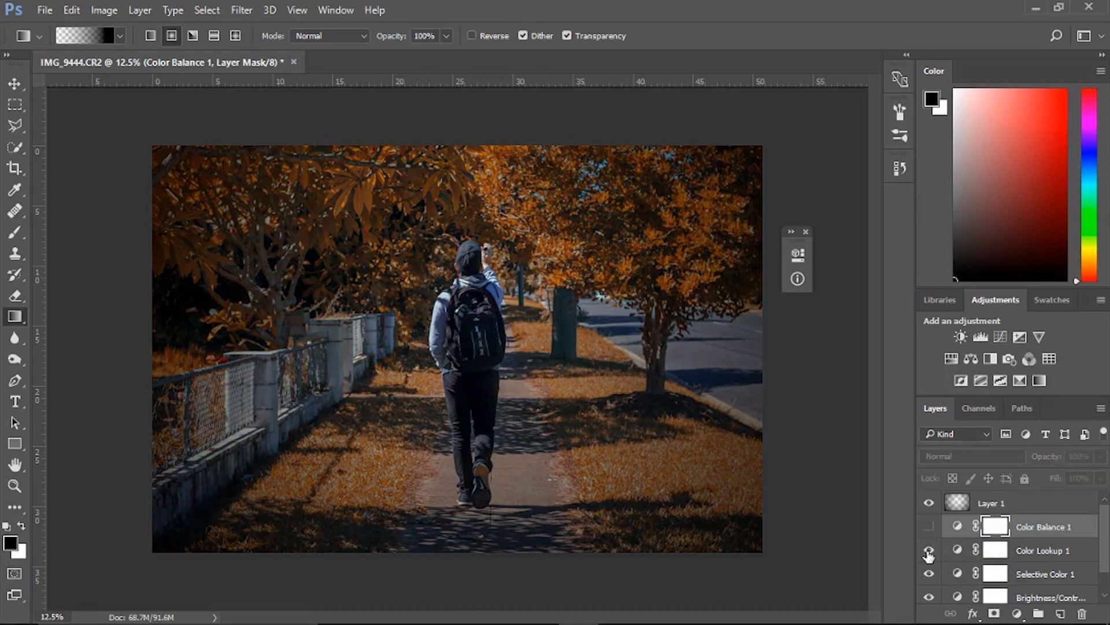
click(929, 554)
click(929, 553)
click(930, 574)
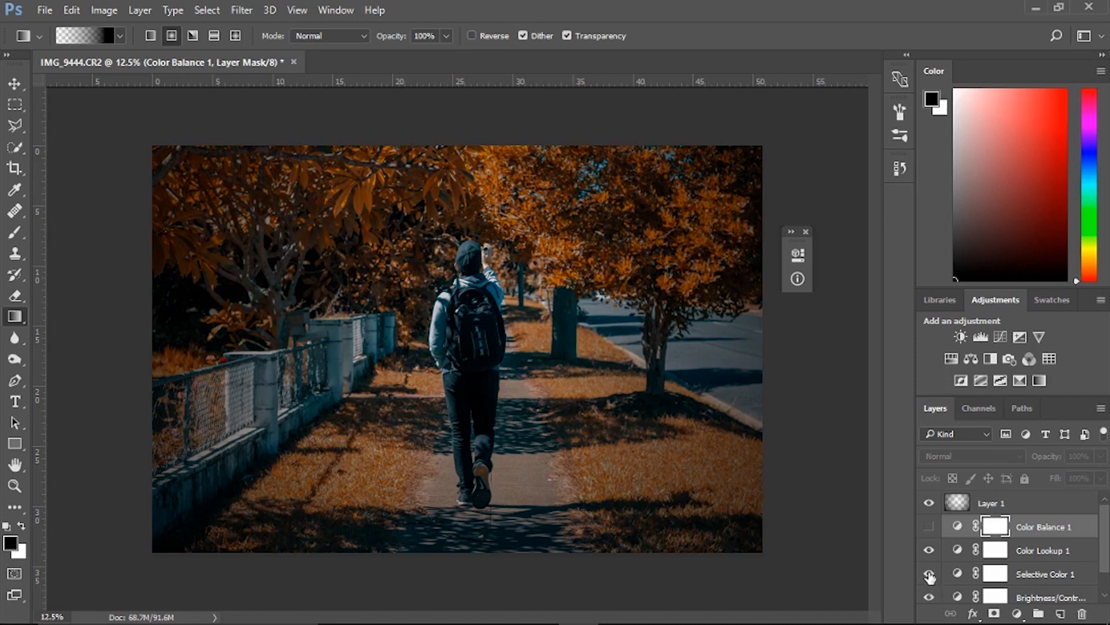
click(928, 527)
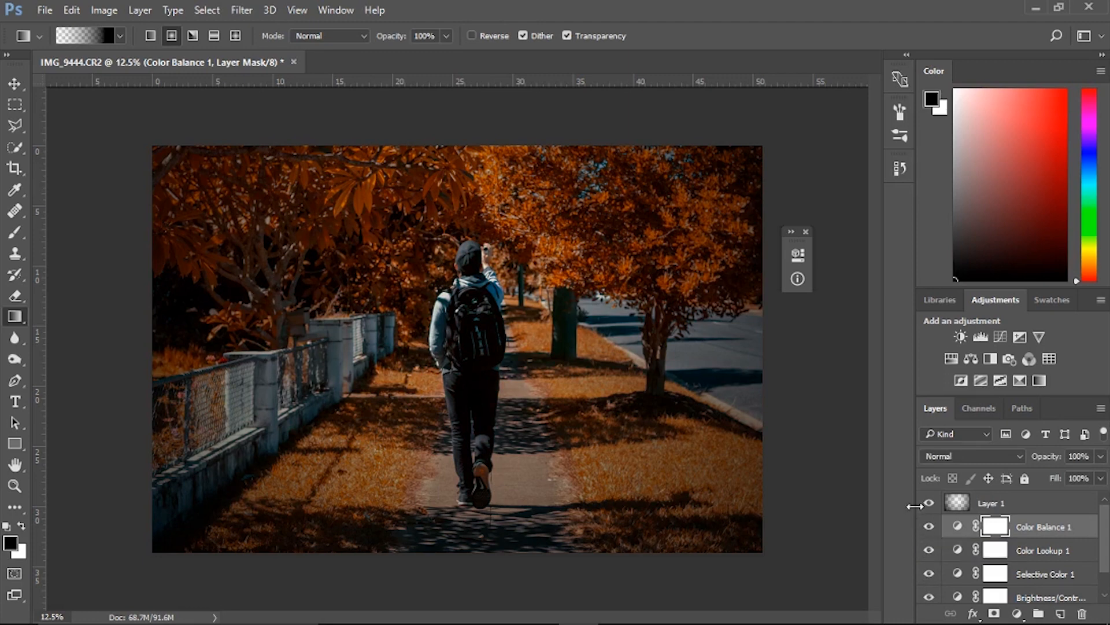
- Compare the photo with and without the gradient vignette layer, leaving the vignette shown
click(930, 503)
click(930, 503)
click(930, 502)
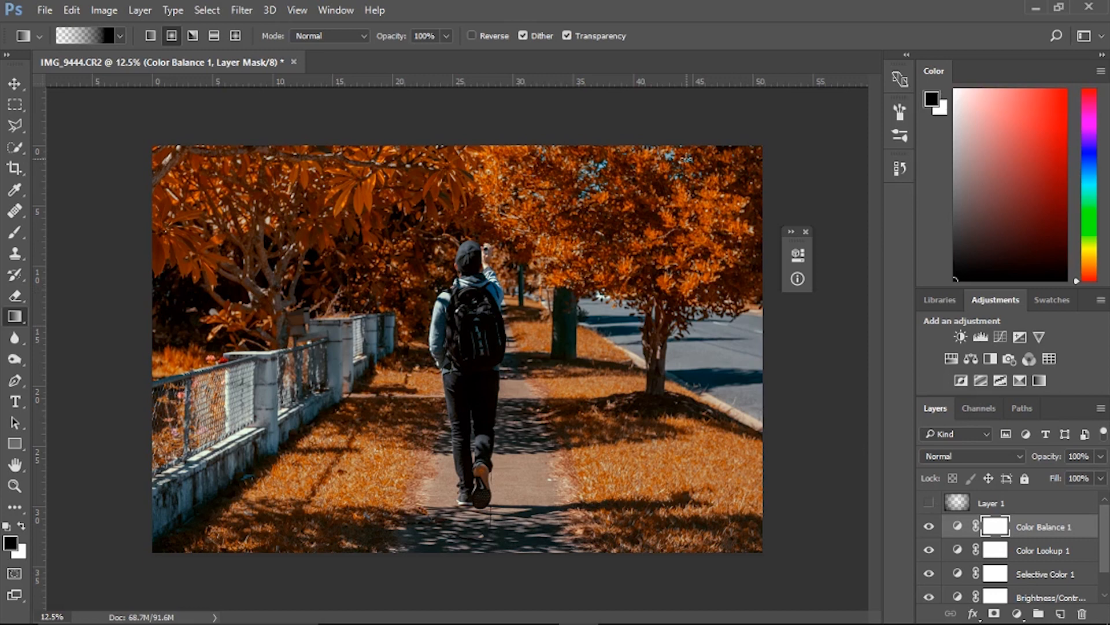
click(928, 506)
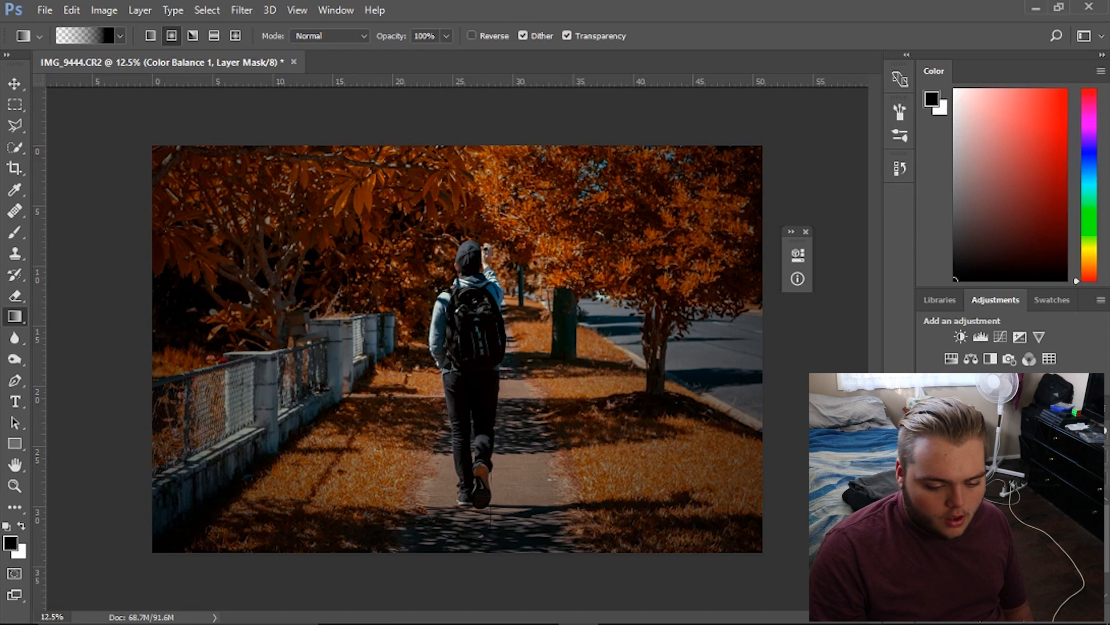
click(928, 509)
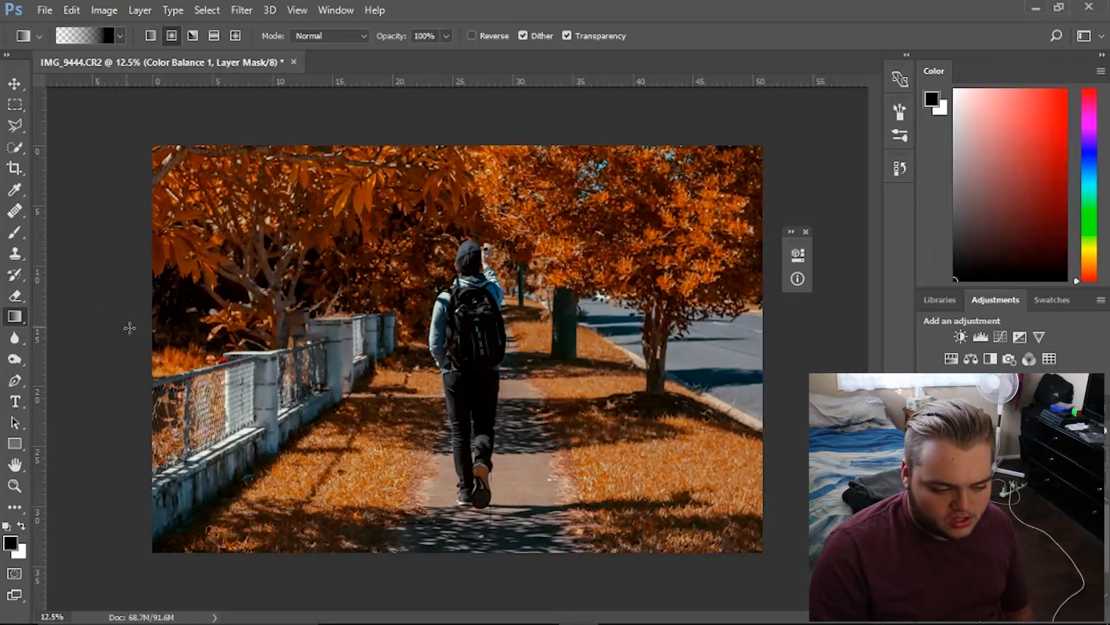
click(927, 509)
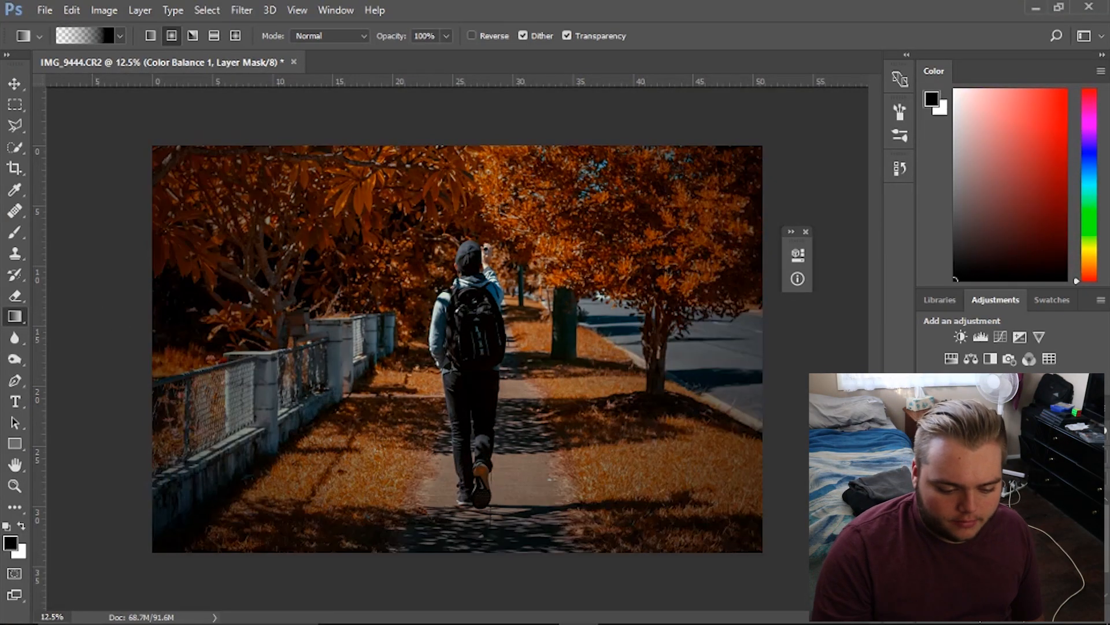